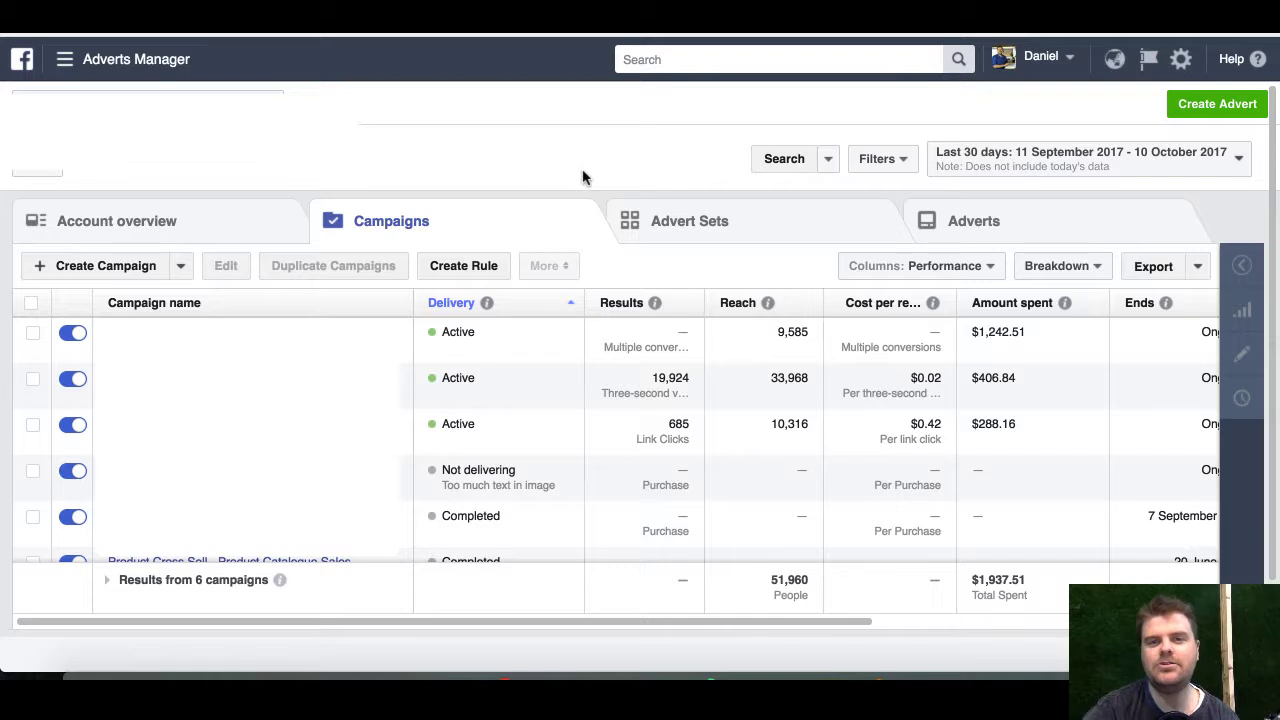
left_click(1055, 158)
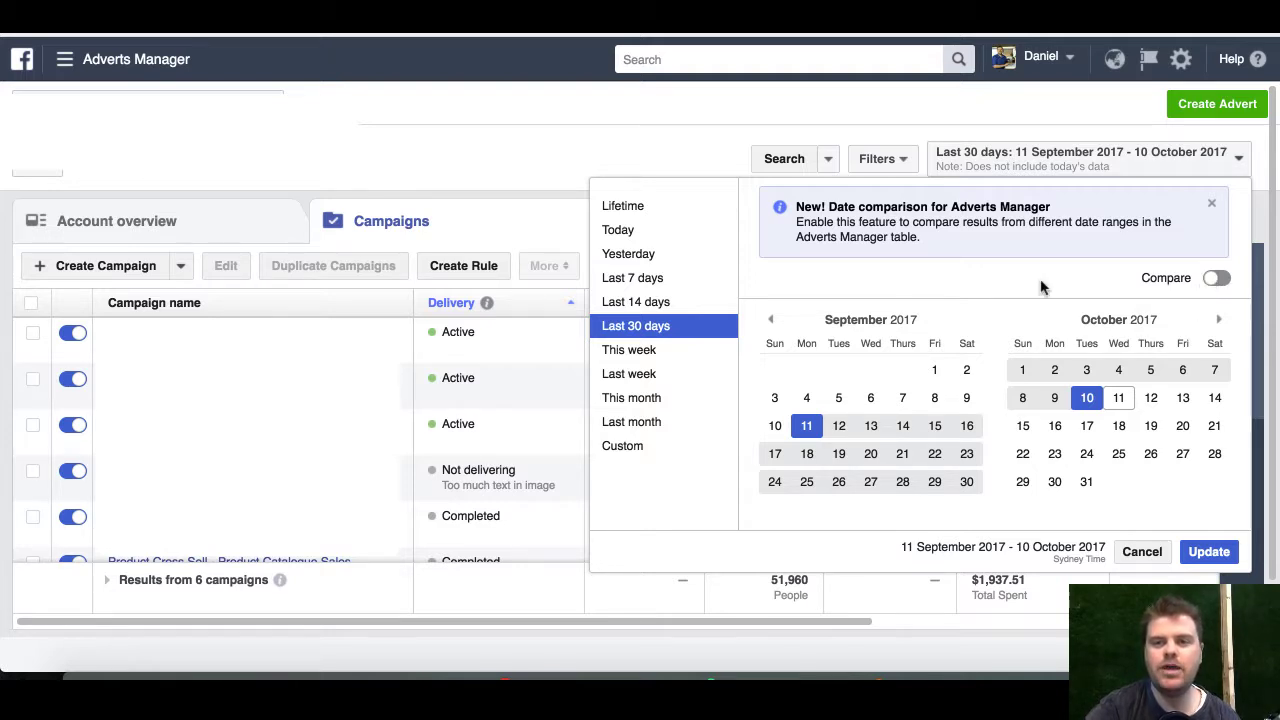
left_click(664, 141)
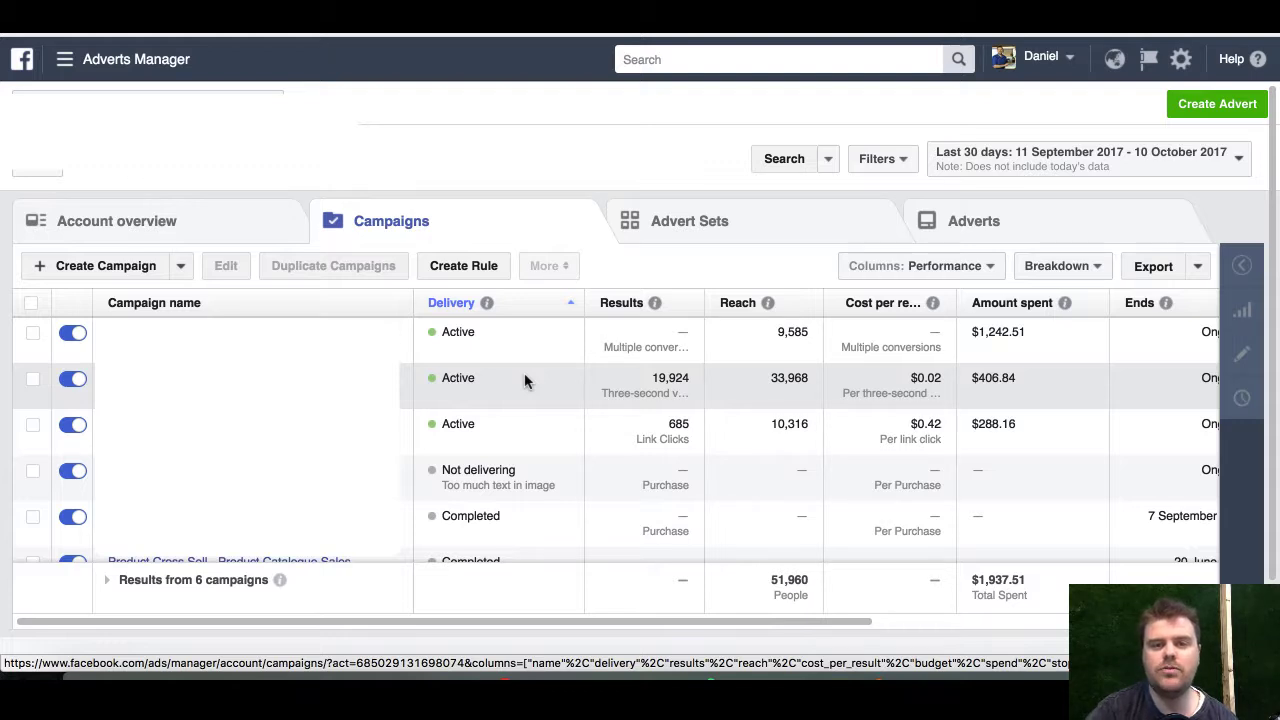
Step: Create and apply a filter that shows only campaigns with Impressions greater than 0
left_click(887, 165)
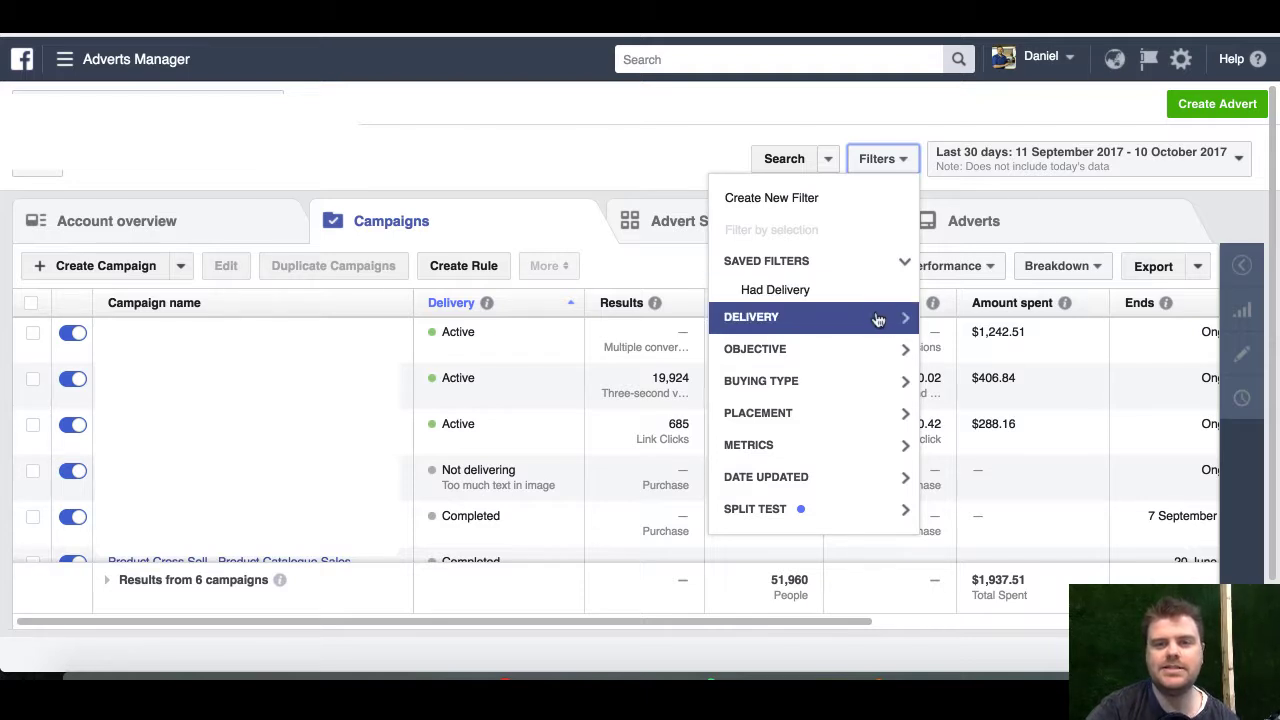
left_click(757, 200)
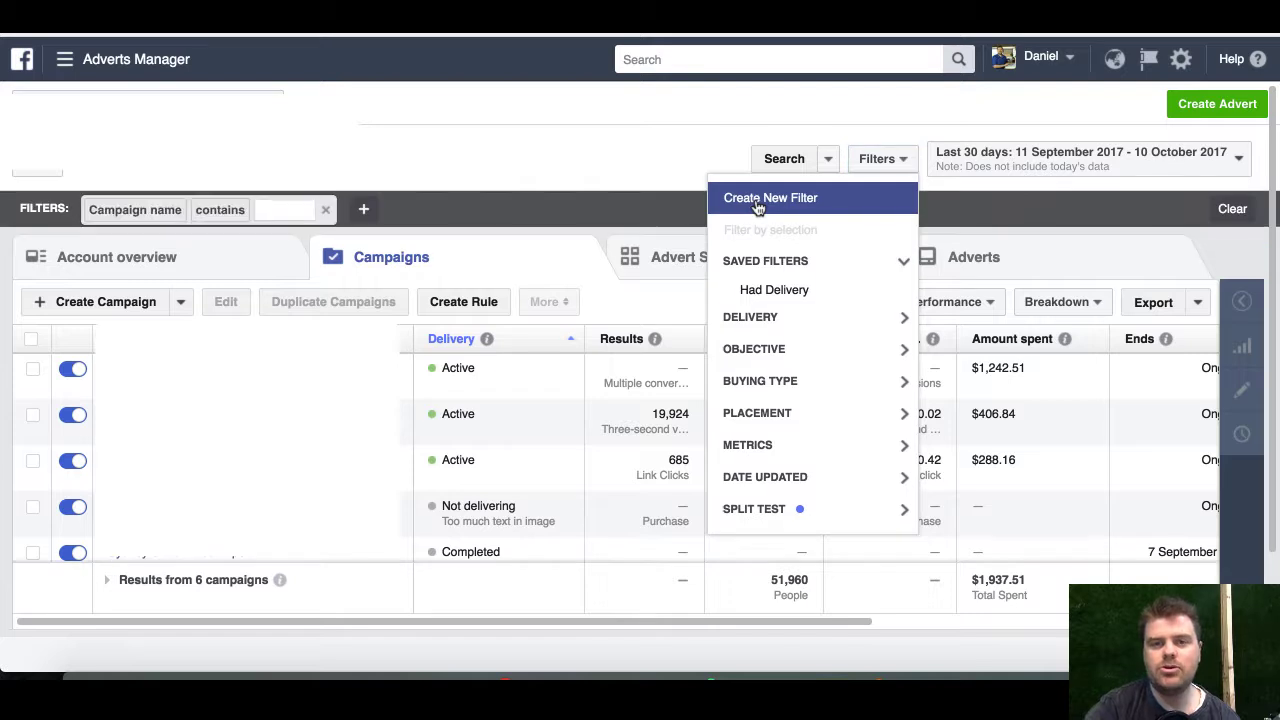
left_click(123, 211)
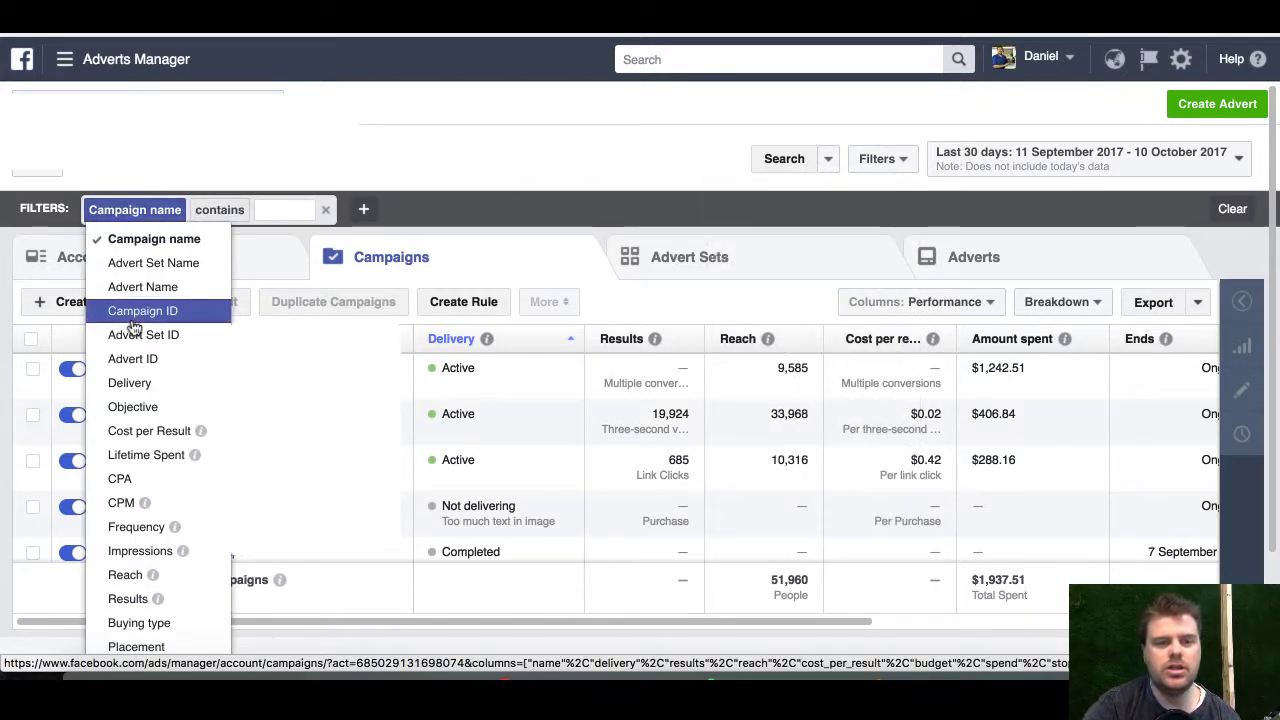
scroll(134, 328, "down", 1)
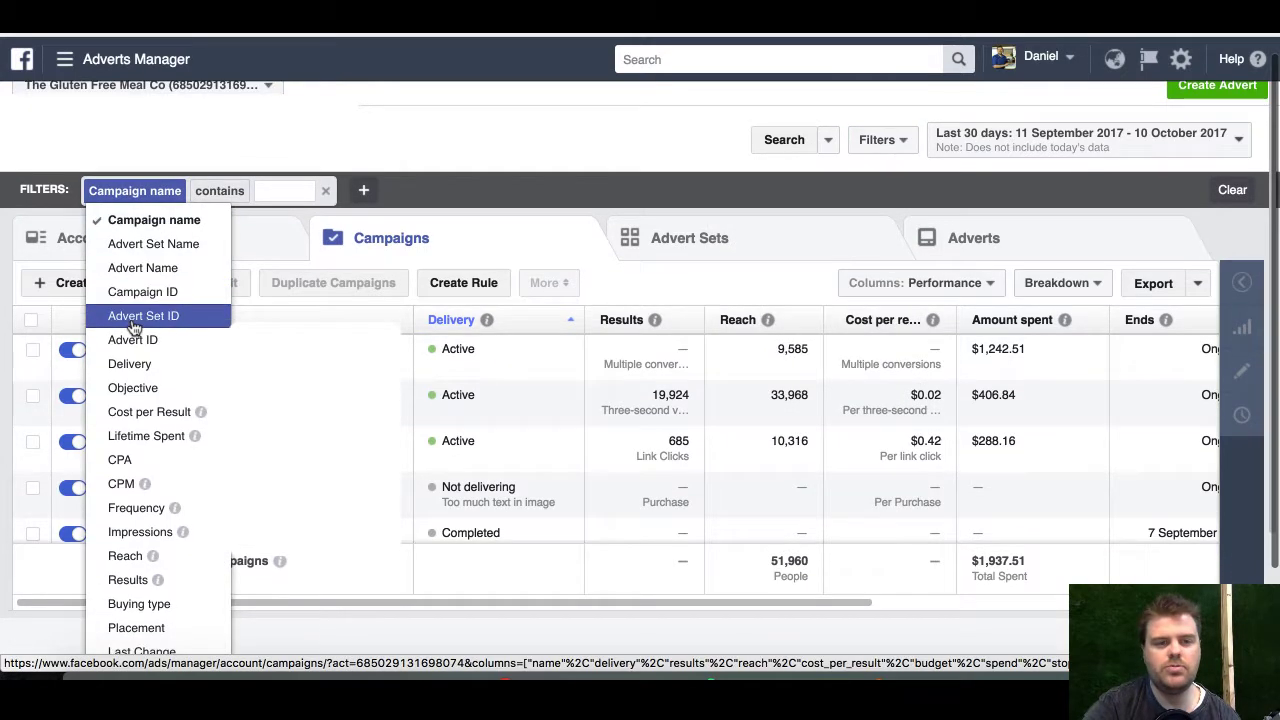
left_click(142, 532)
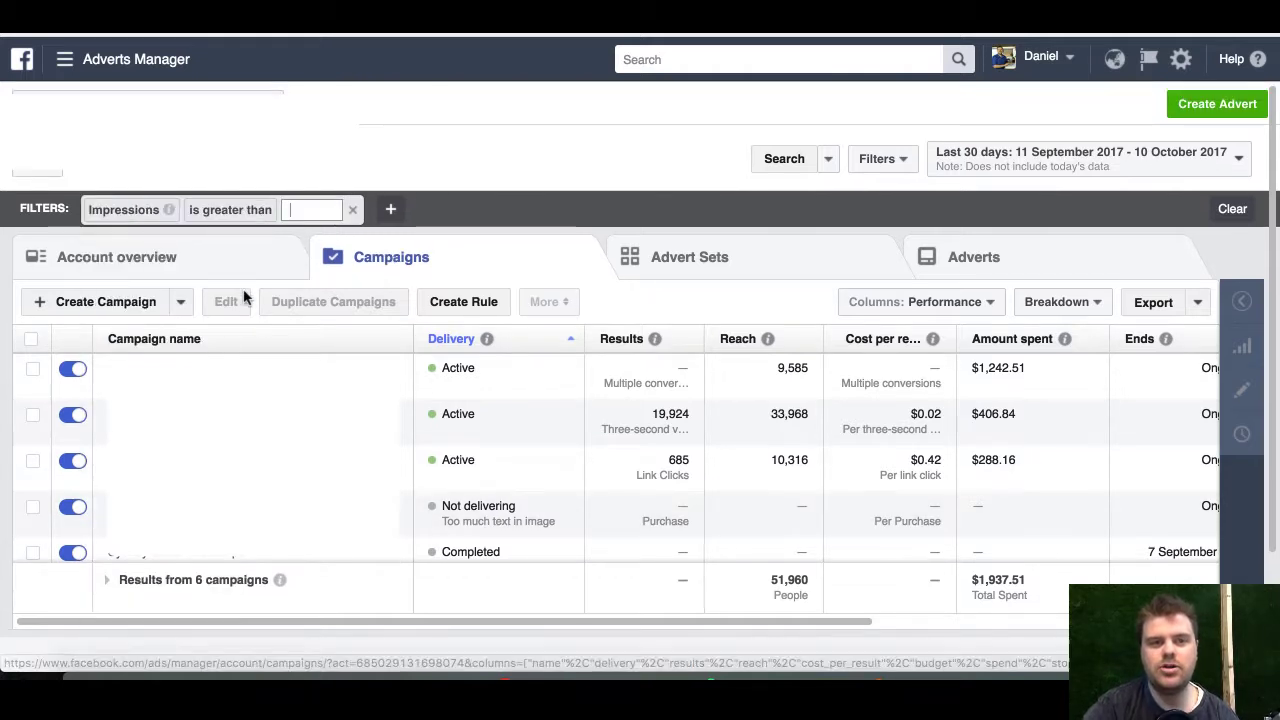
type("0")
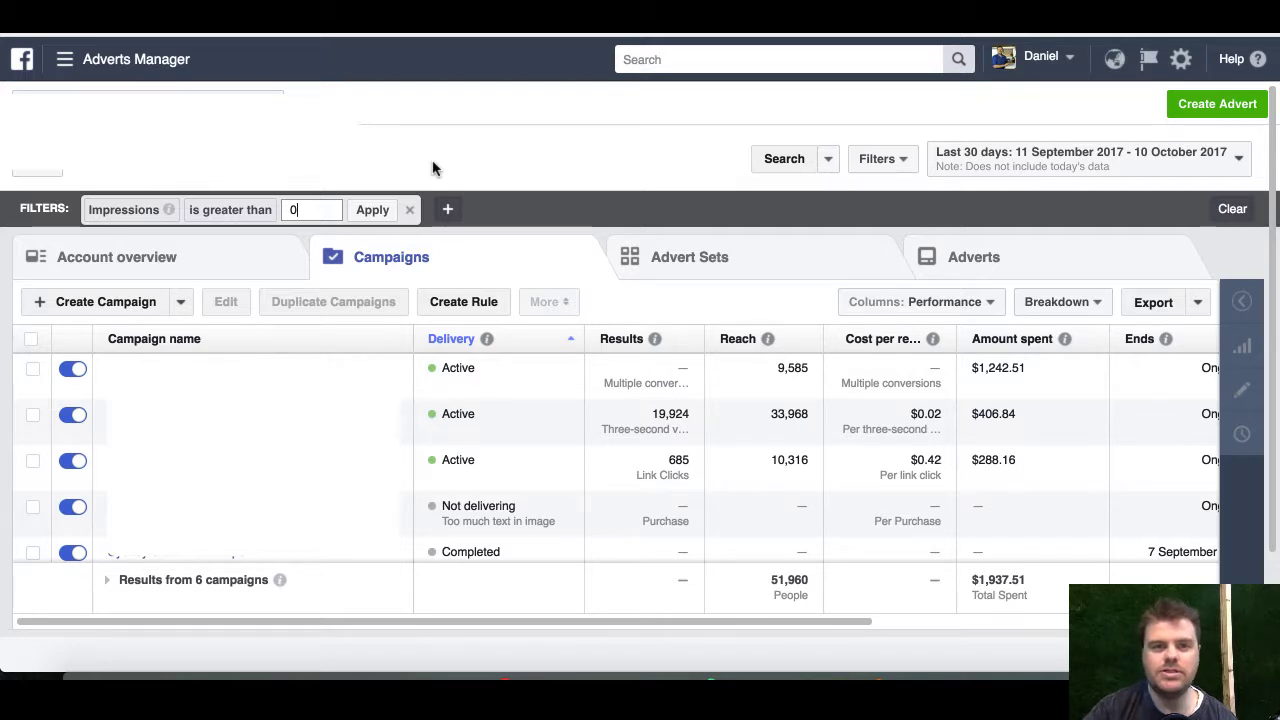
left_click(373, 211)
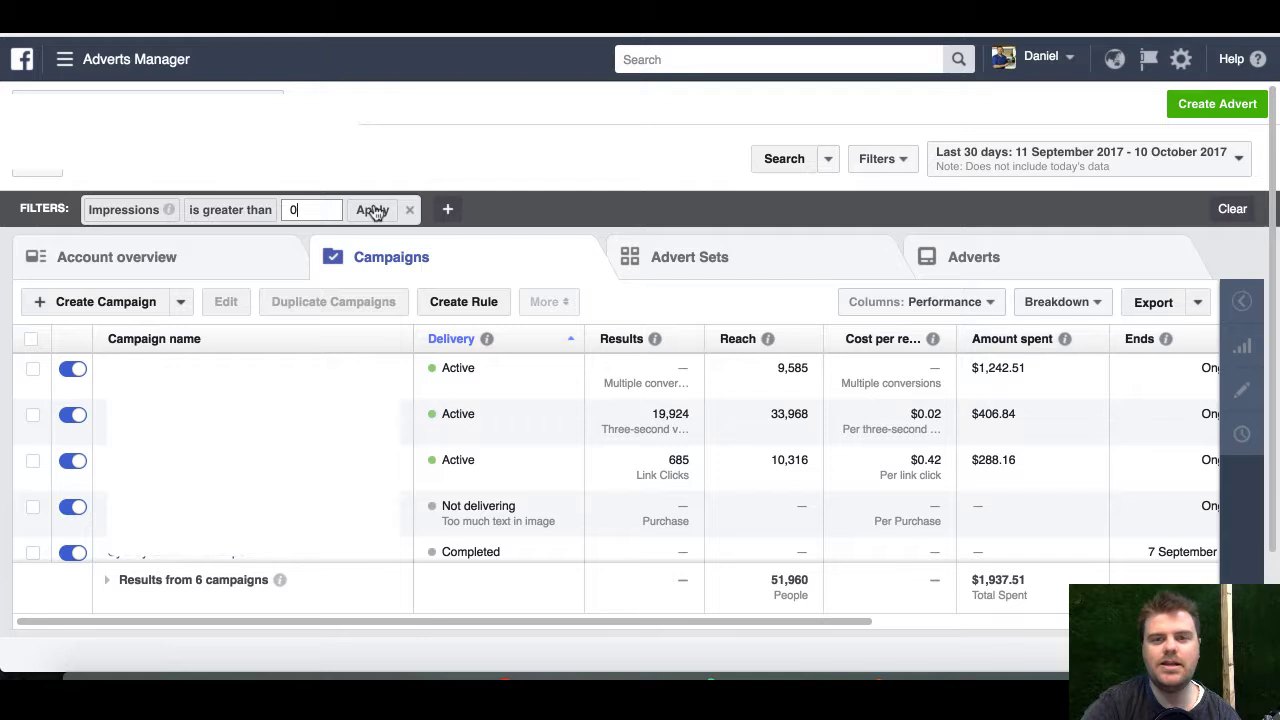
left_click(373, 211)
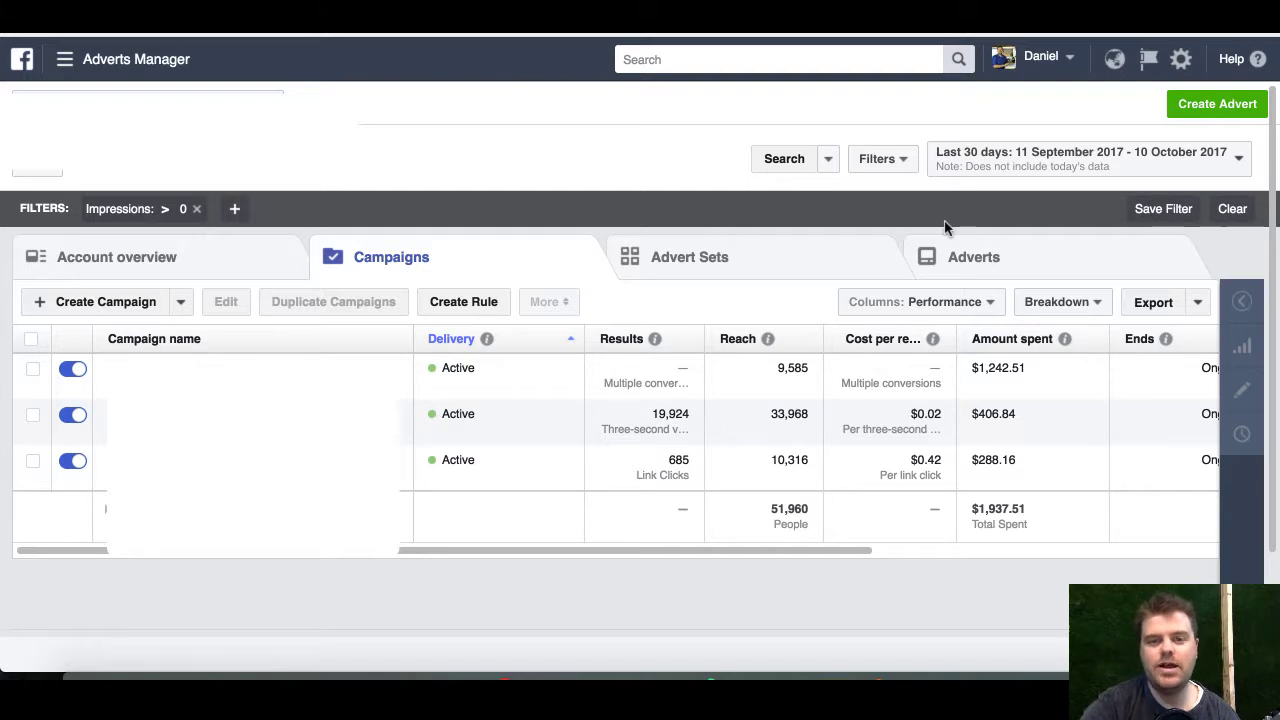
Step: Switch to the Advert Sets level and look through the available column presets
mouse_move(654, 338)
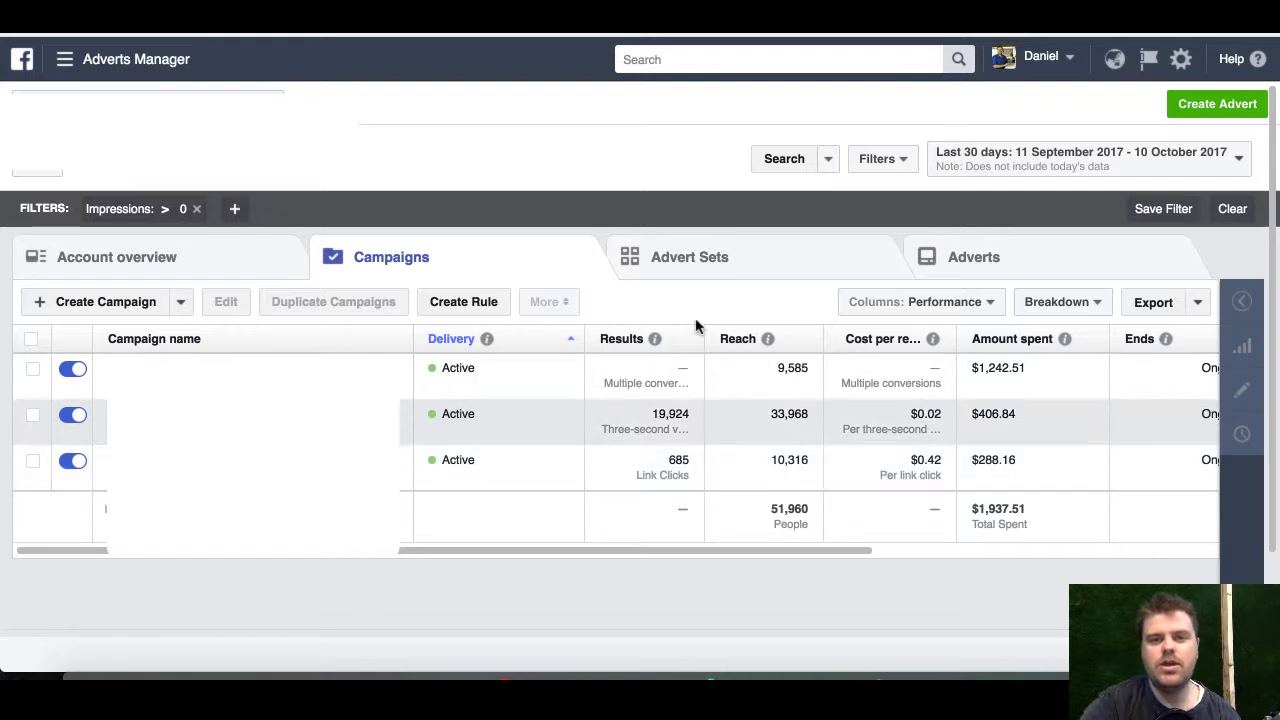
left_click(752, 264)
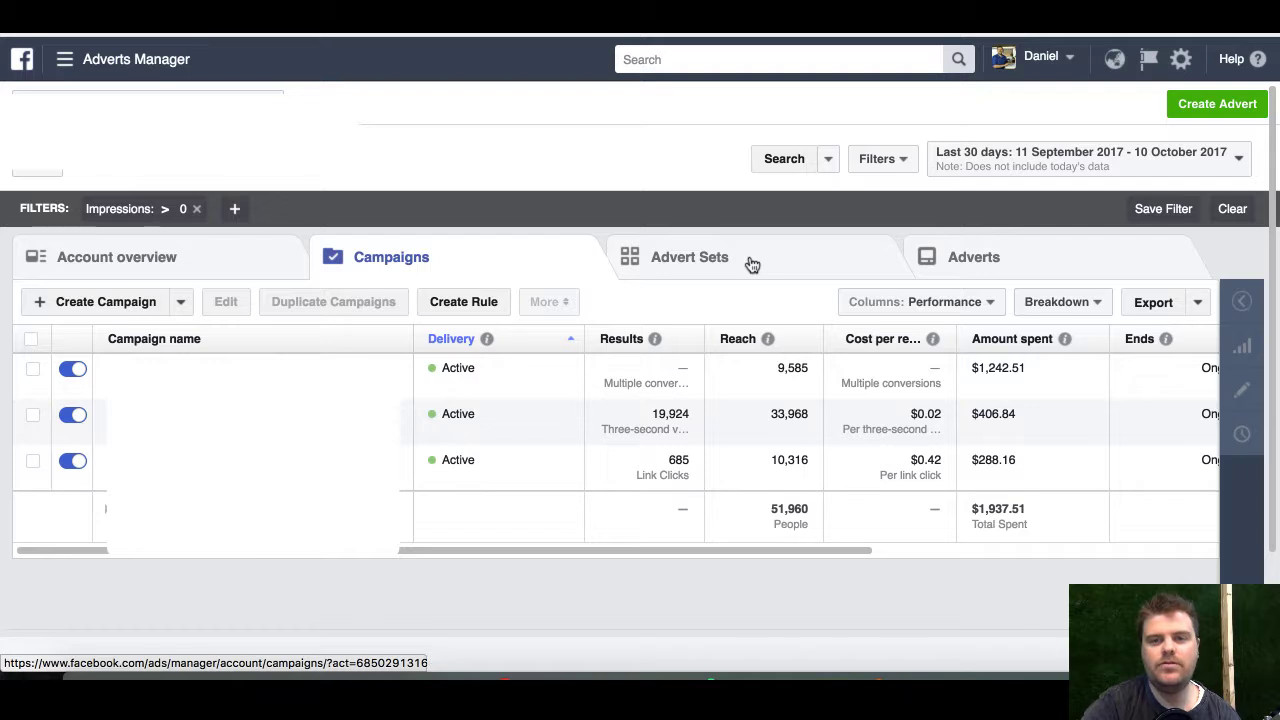
left_click(928, 310)
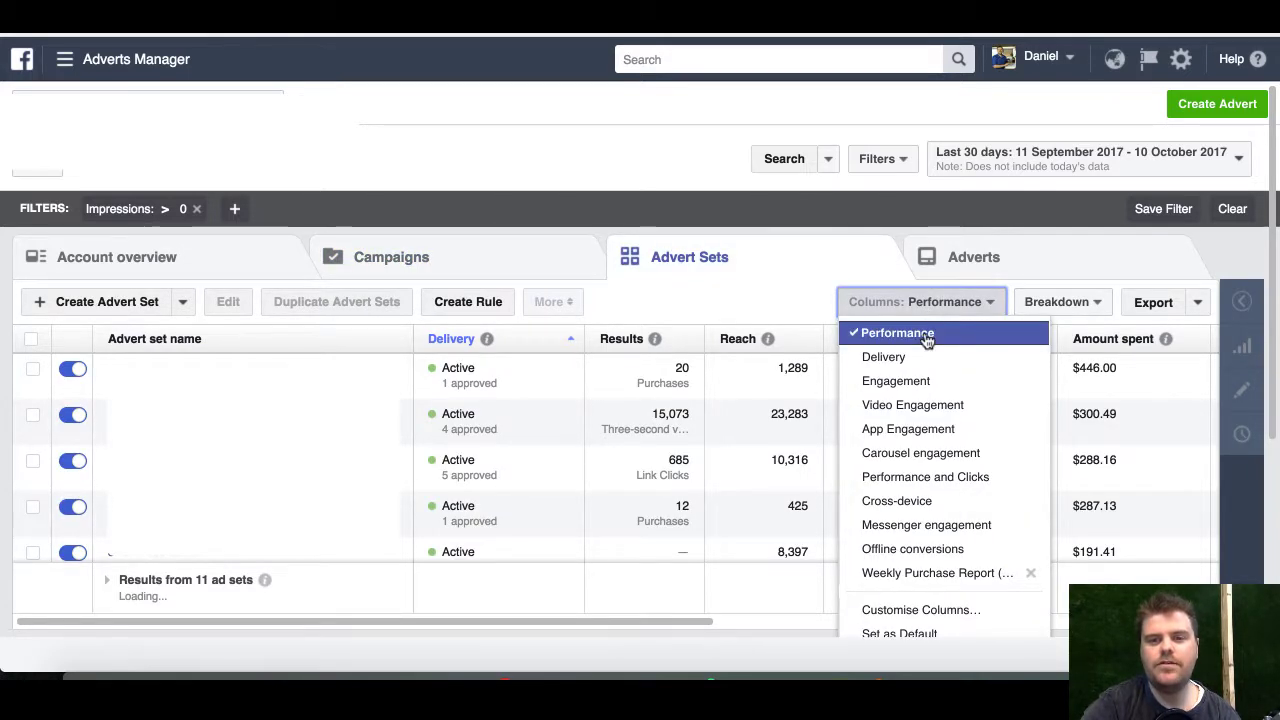
left_click(1004, 257)
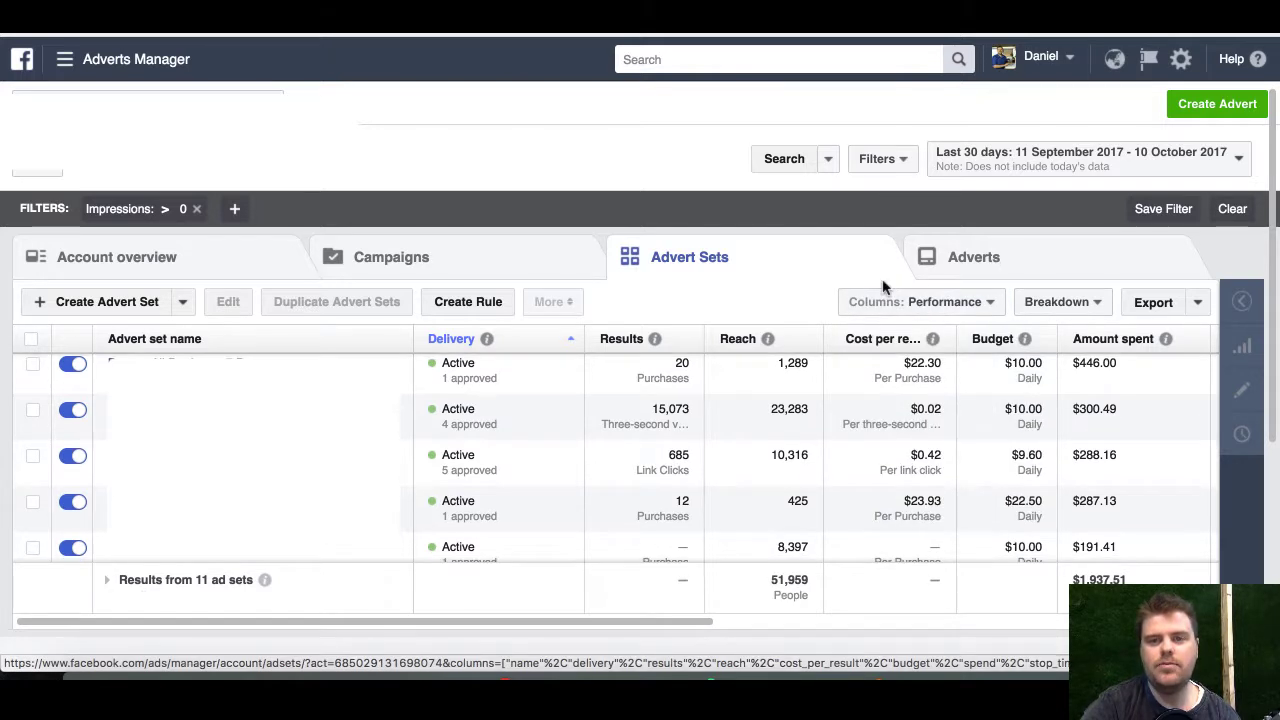
left_click(907, 303)
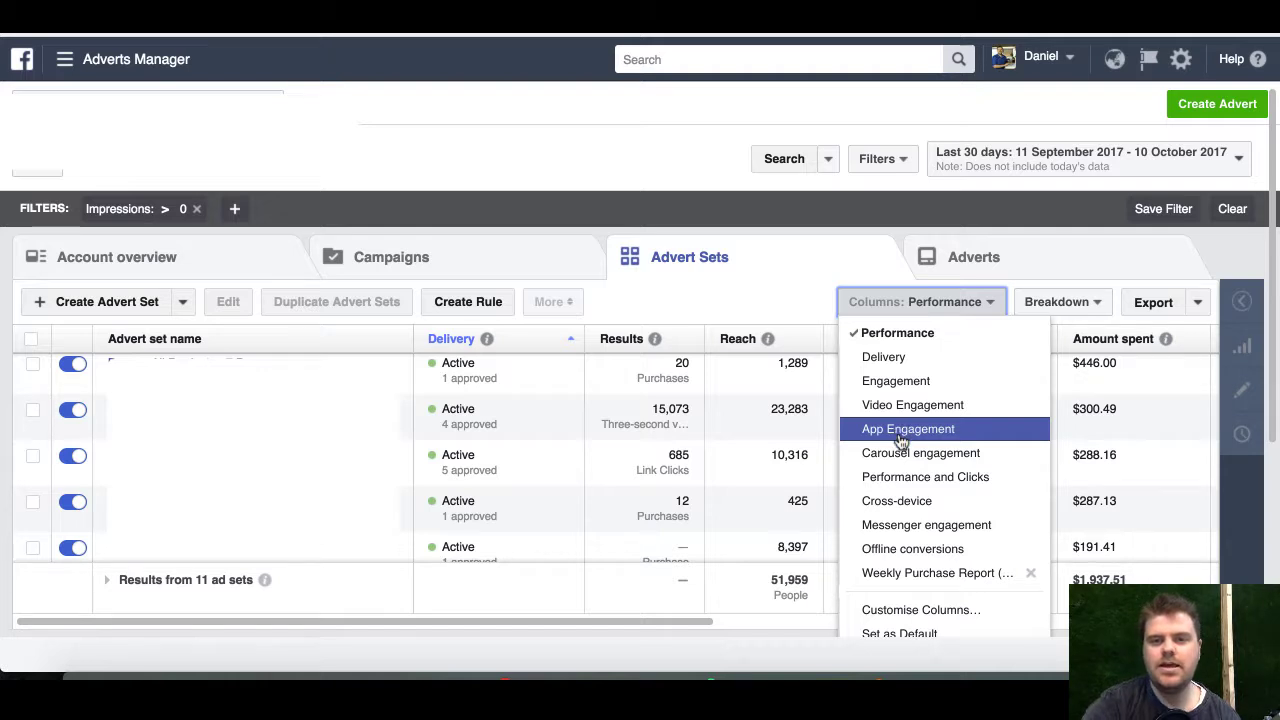
left_click(760, 309)
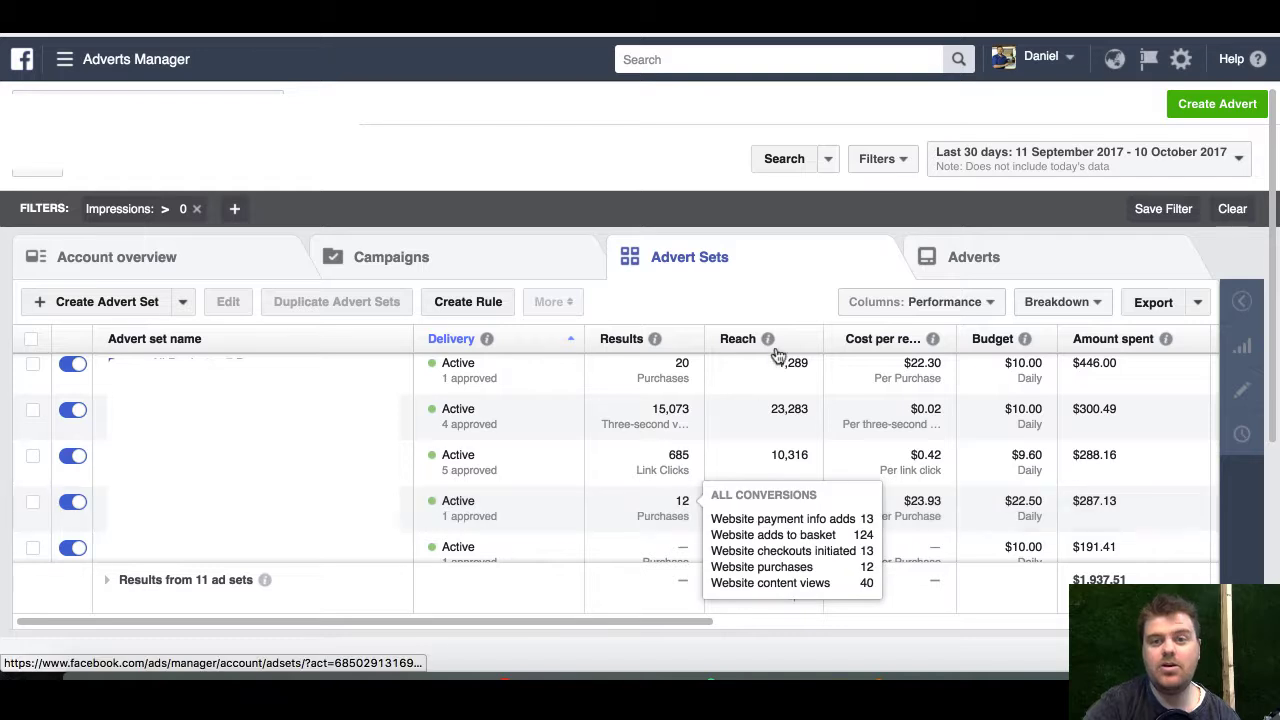
Step: Start customising the columns, show the Website conversion metrics, and move Amount spent directly after Delivery
left_click(915, 302)
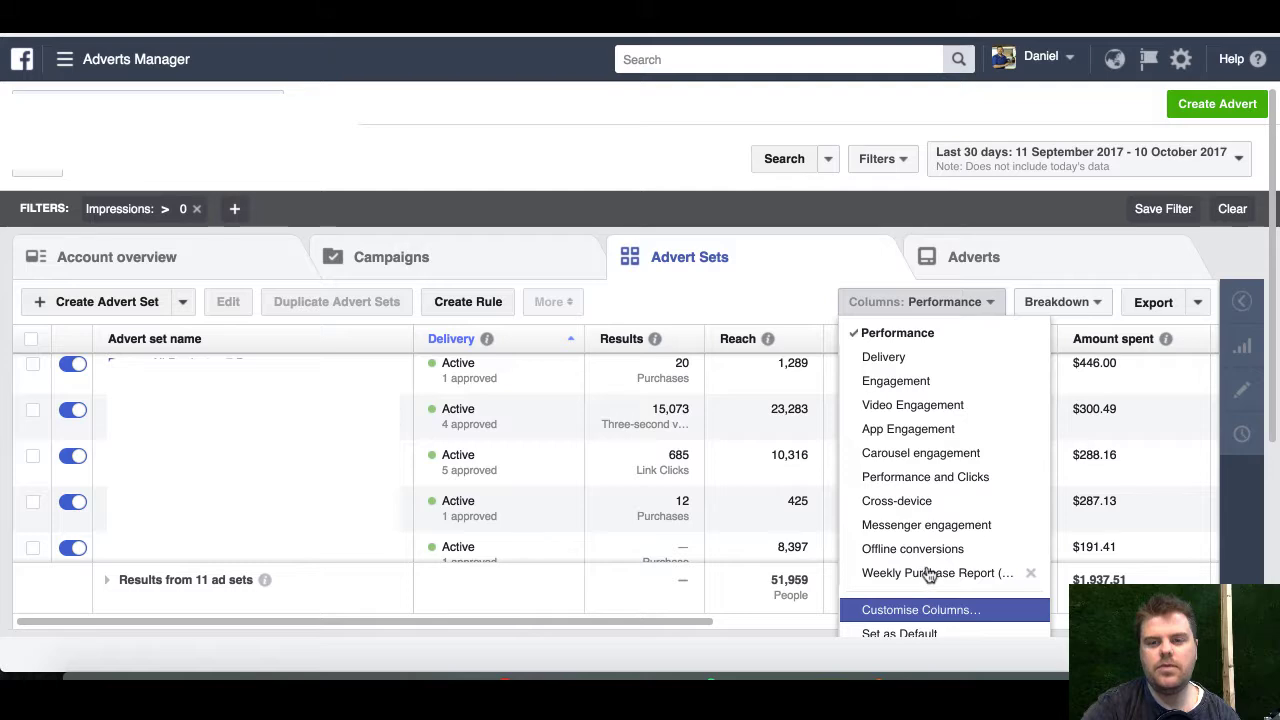
left_click(926, 610)
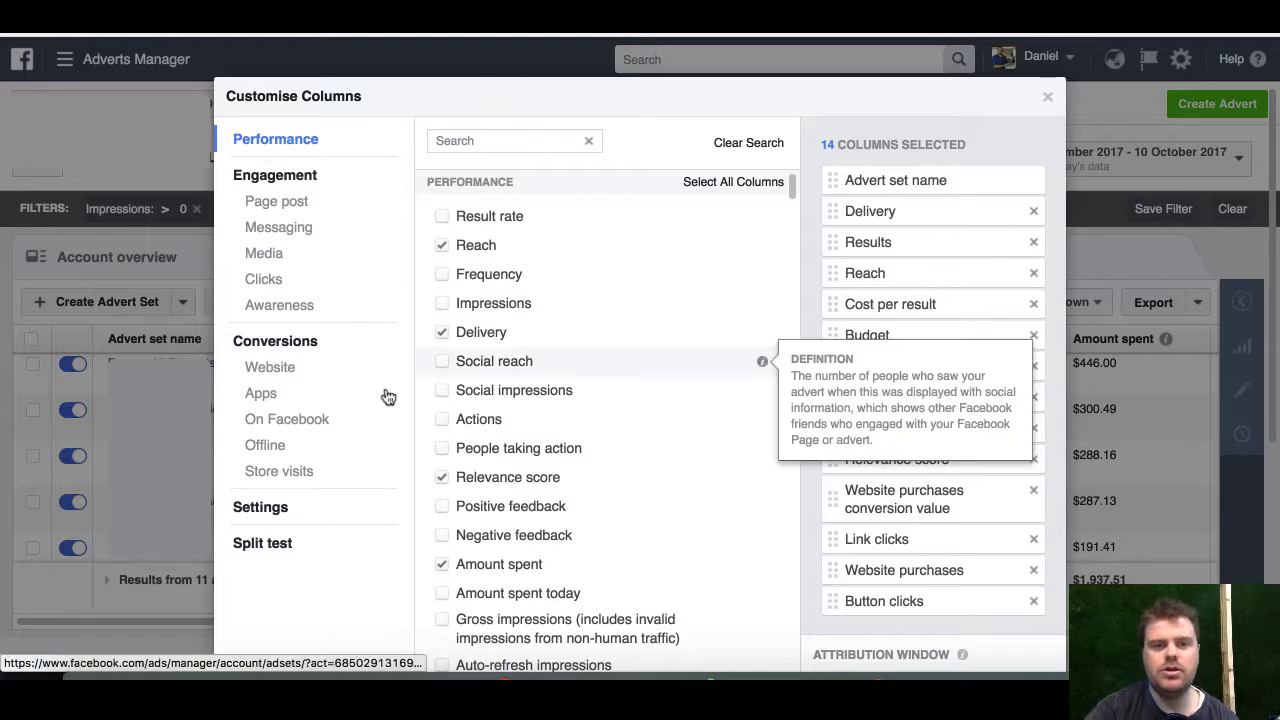
left_click(322, 370)
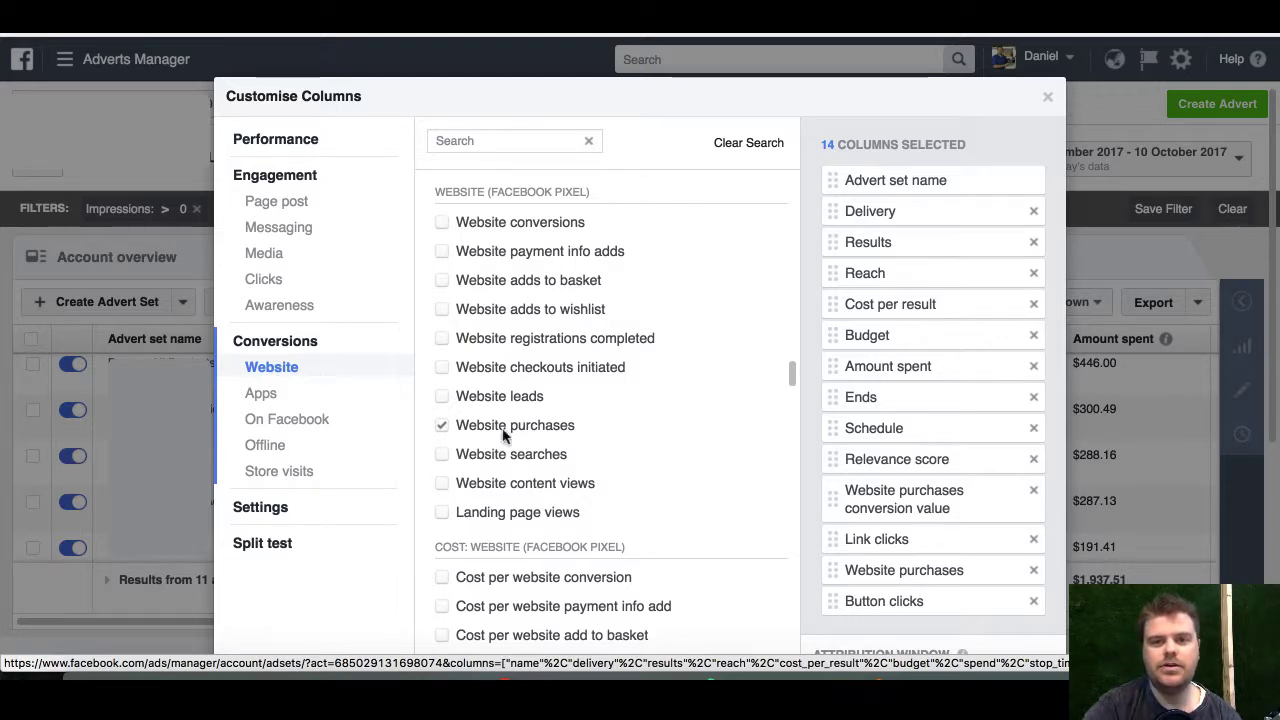
mouse_move(499, 405)
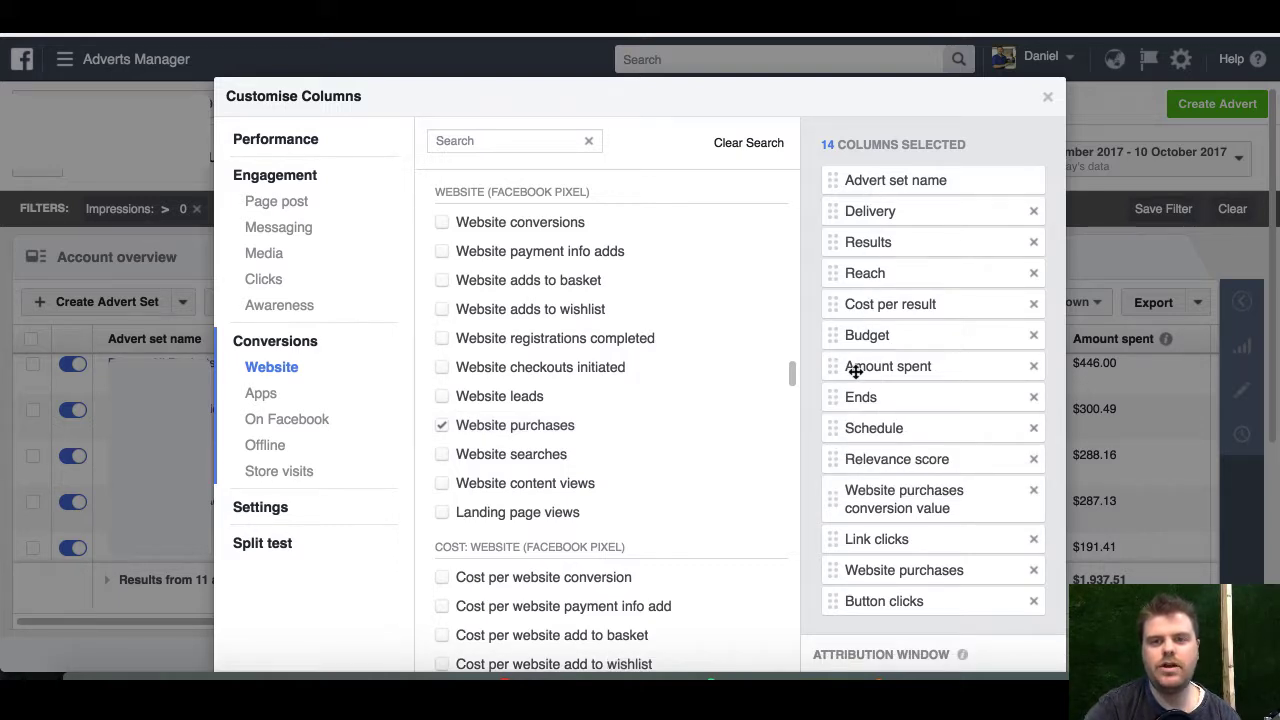
left_click_drag(856, 371, 856, 240)
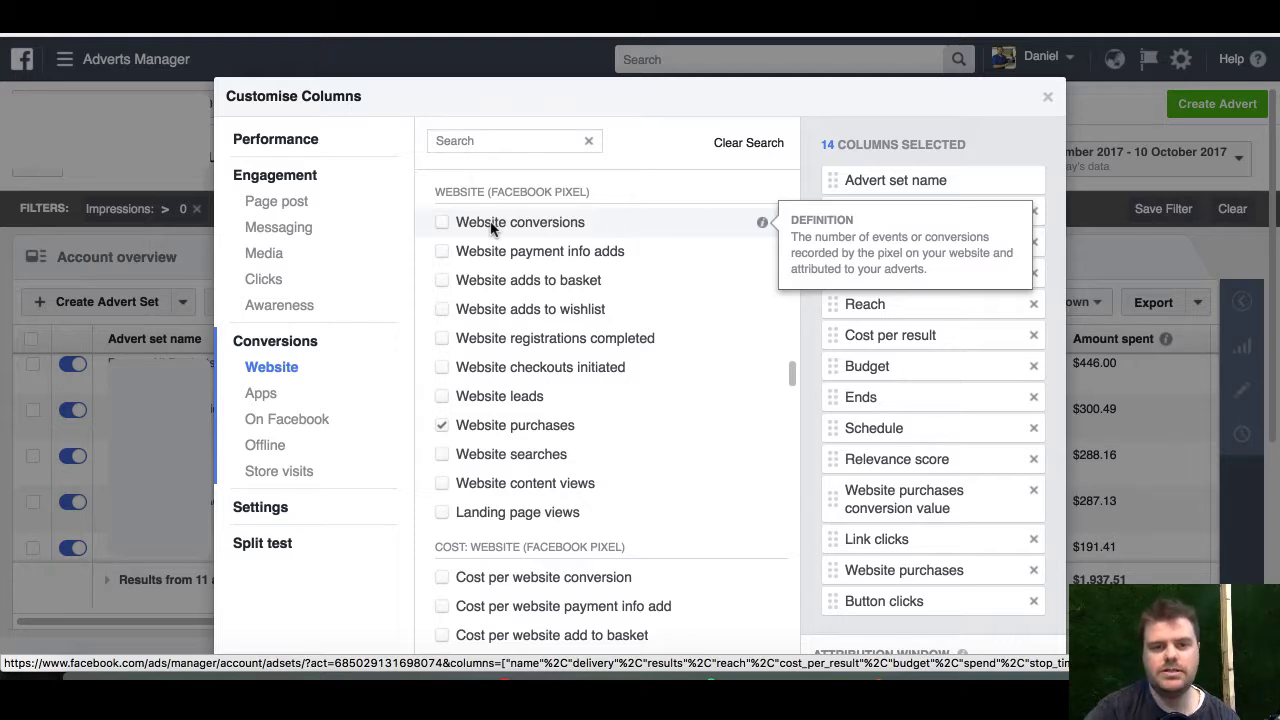
Step: Move the Website purchases column directly after Amount spent in the selected columns
mouse_move(498, 312)
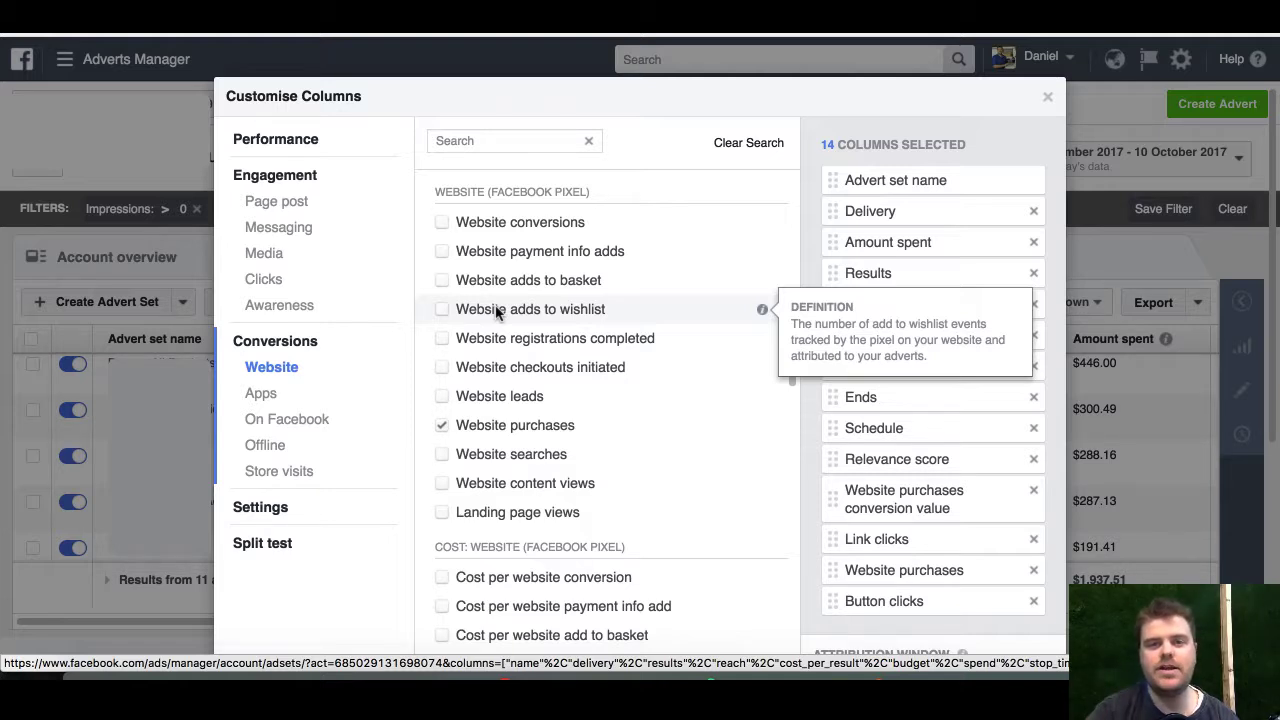
mouse_move(521, 228)
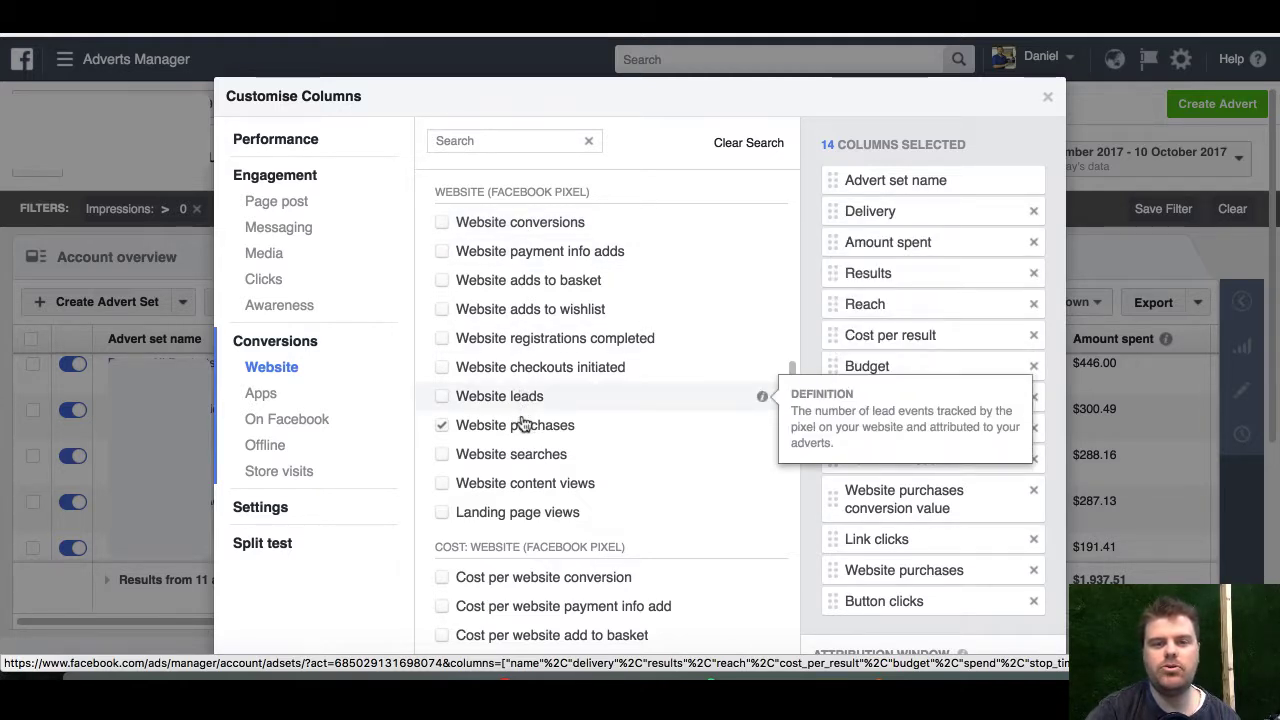
mouse_move(524, 426)
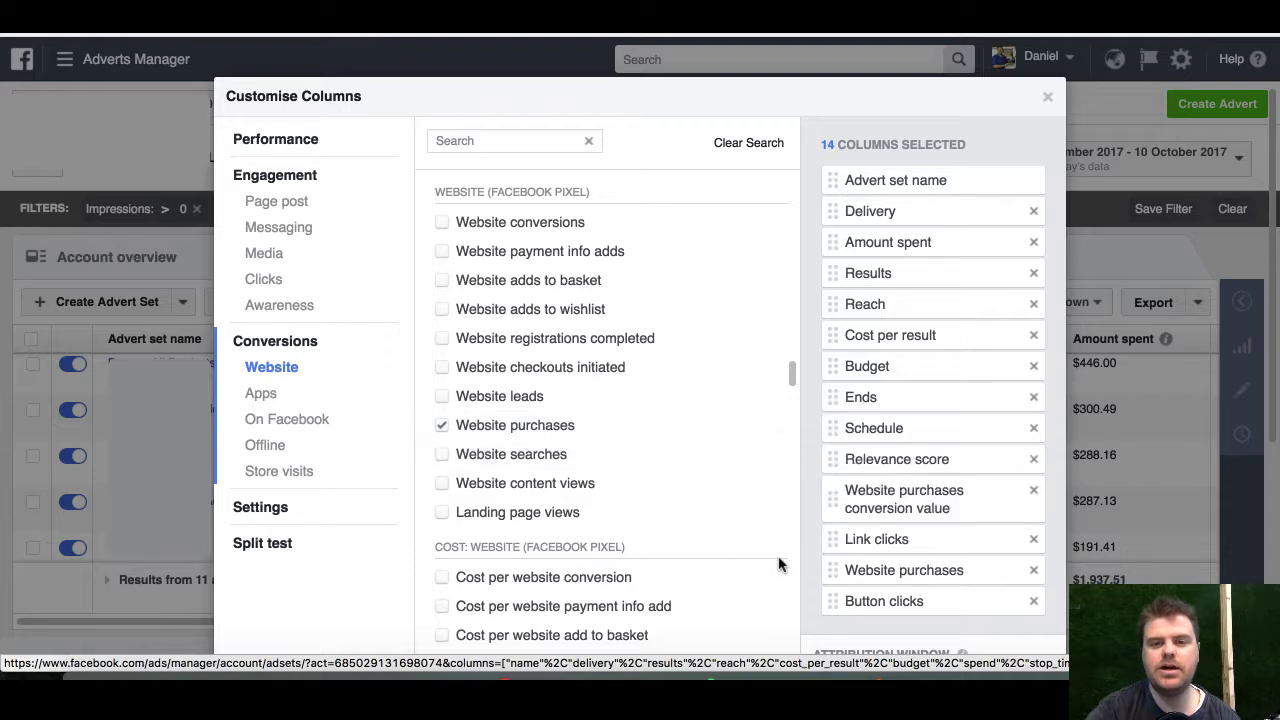
left_click_drag(879, 570, 874, 268)
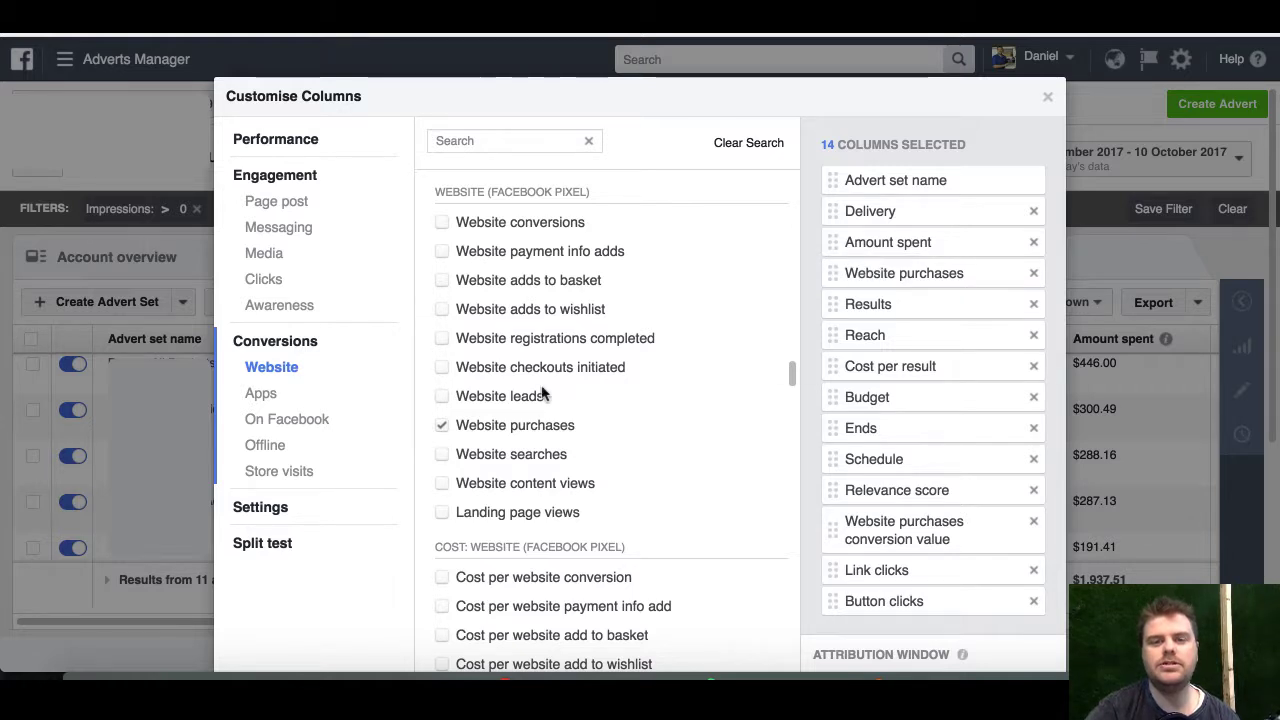
Step: Add the Cost per website purchase column and place it directly after Website purchases
scroll(543, 392, "down", 1)
scroll(543, 395, "down", 3)
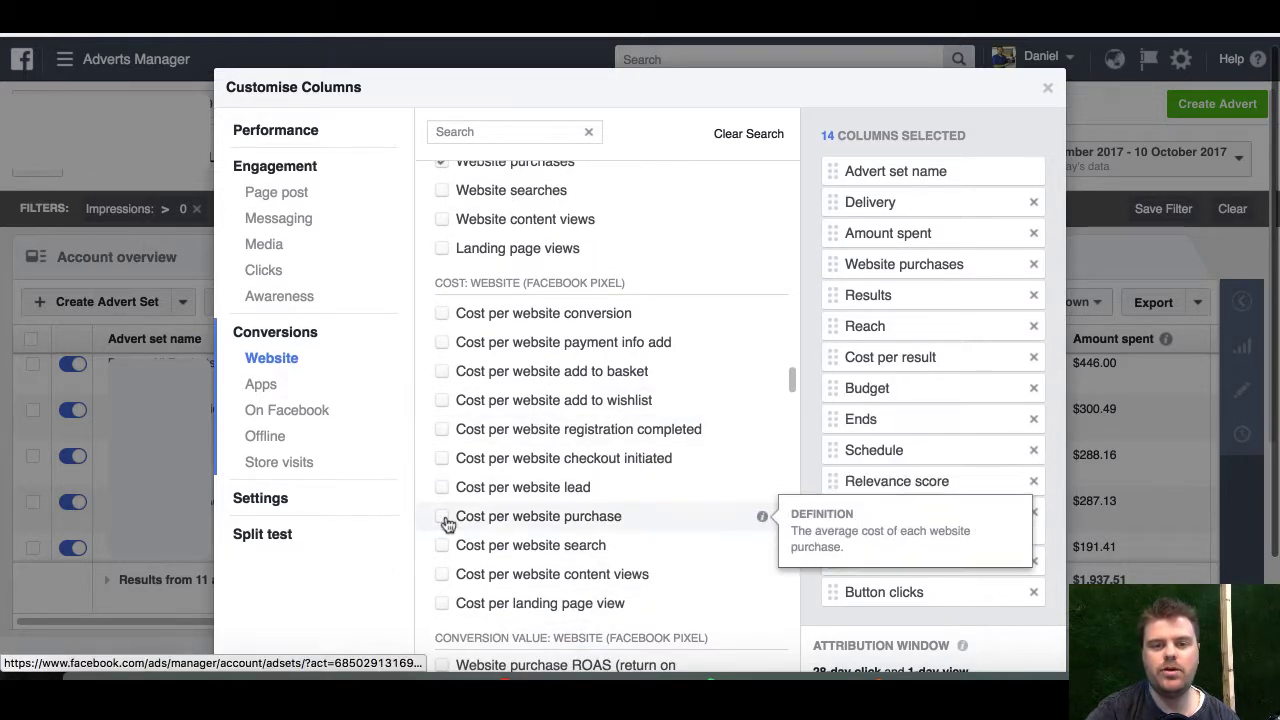
left_click(442, 516)
left_click_drag(913, 607, 914, 281)
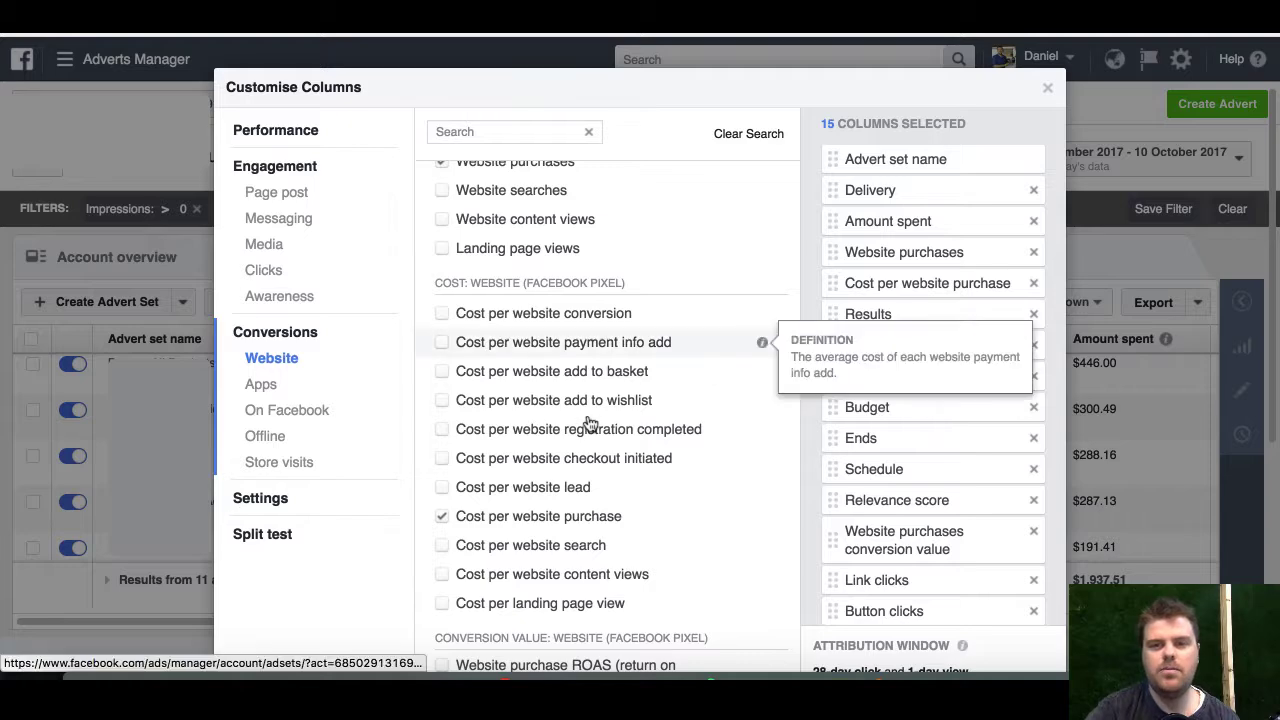
Step: Move the Website purchases conversion value column to between Amount spent and Website purchases
scroll(588, 420, "down", 2)
scroll(588, 420, "down", 5)
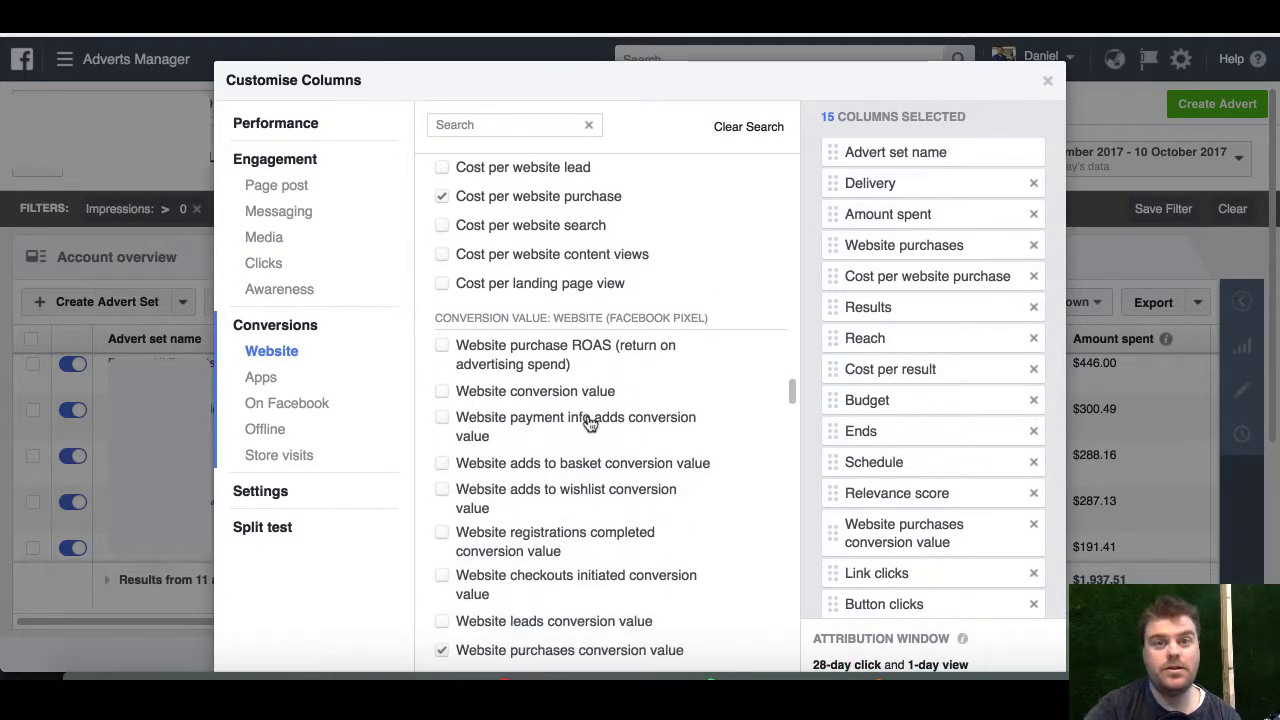
scroll(590, 424, "down", 1)
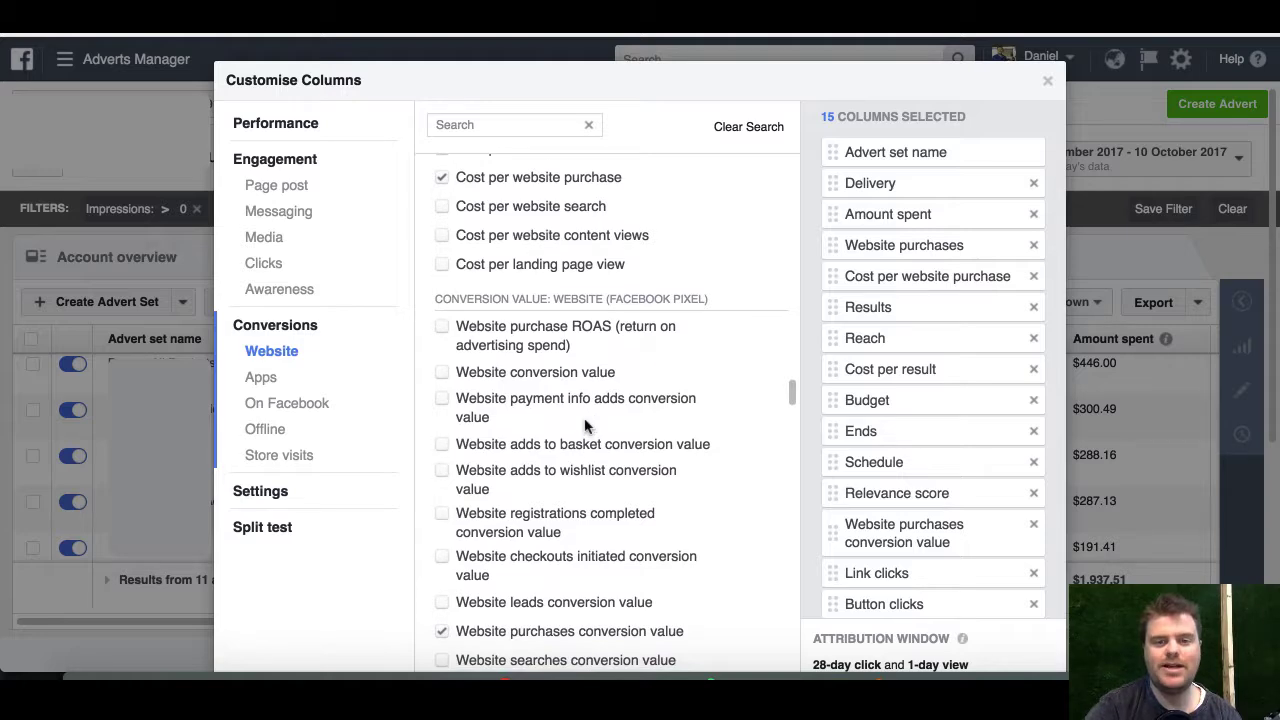
scroll(496, 635, "down", 2)
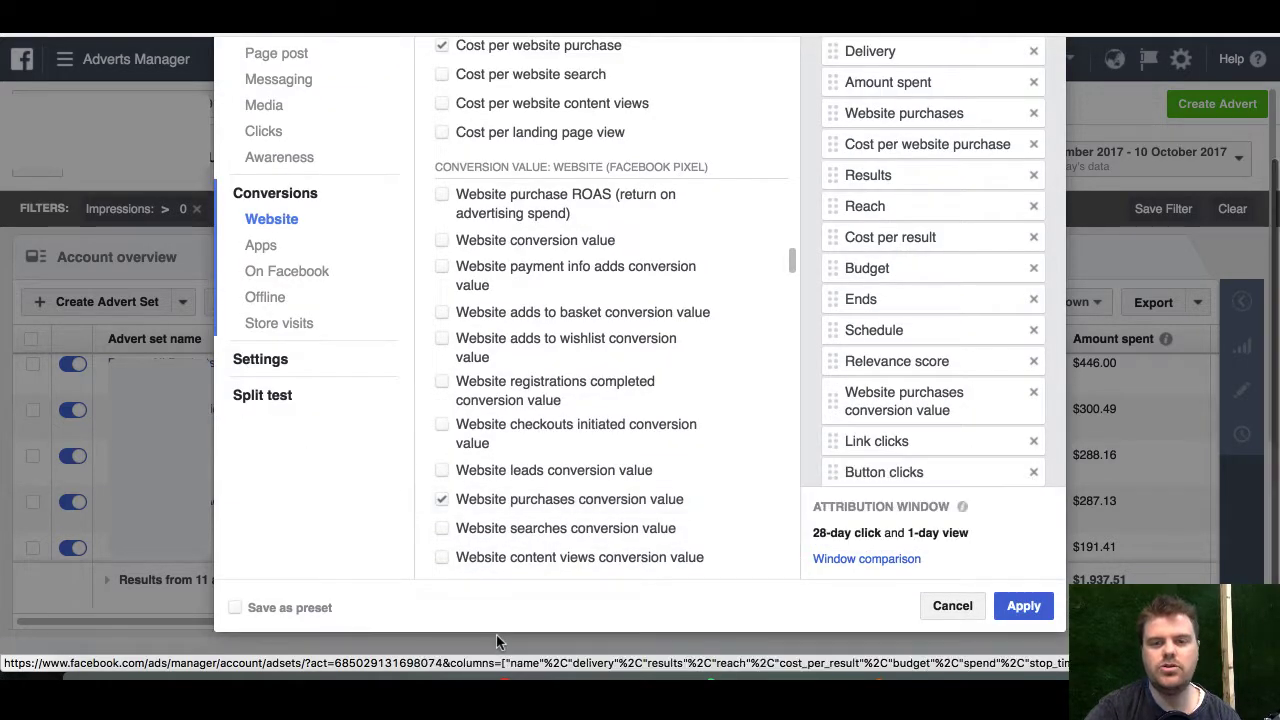
left_click_drag(903, 410, 897, 110)
scroll(876, 230, "up", 4)
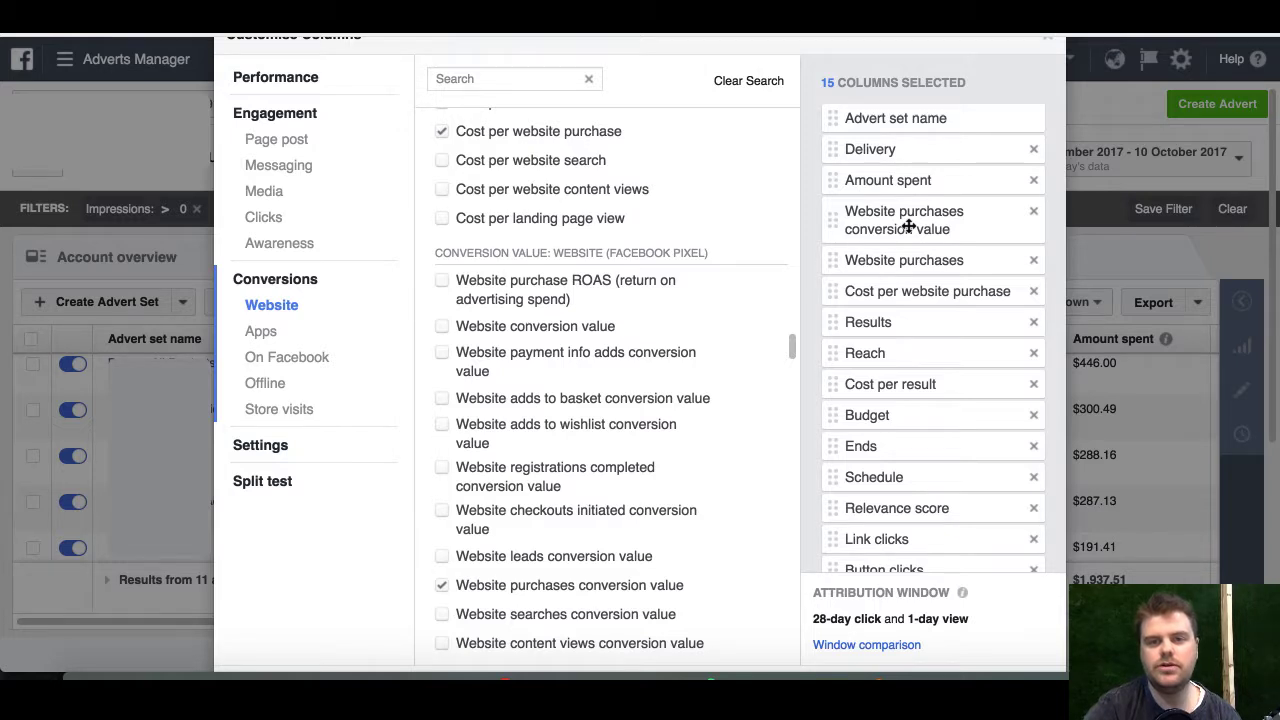
Step: Add the Website purchase ROAS (return on advertising spend) column and place it directly after Cost per website purchase
left_click(536, 300)
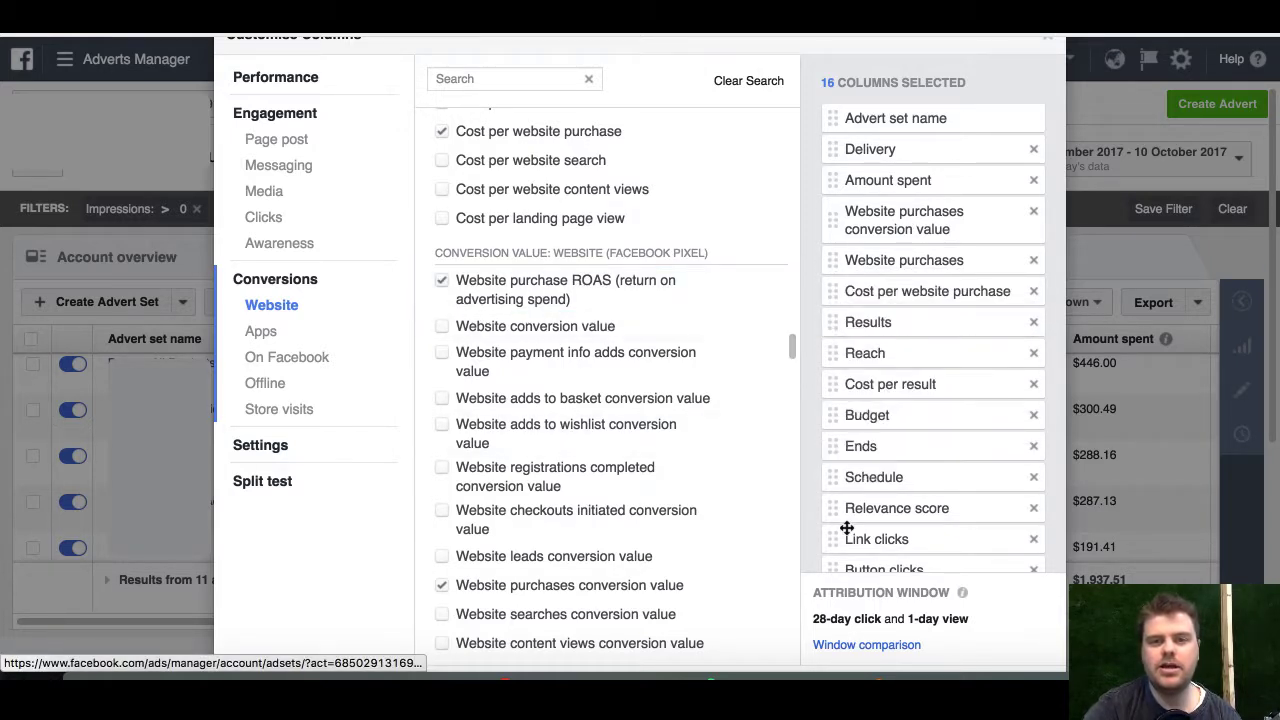
scroll(840, 526, "down", 2)
scroll(847, 528, "down", 3)
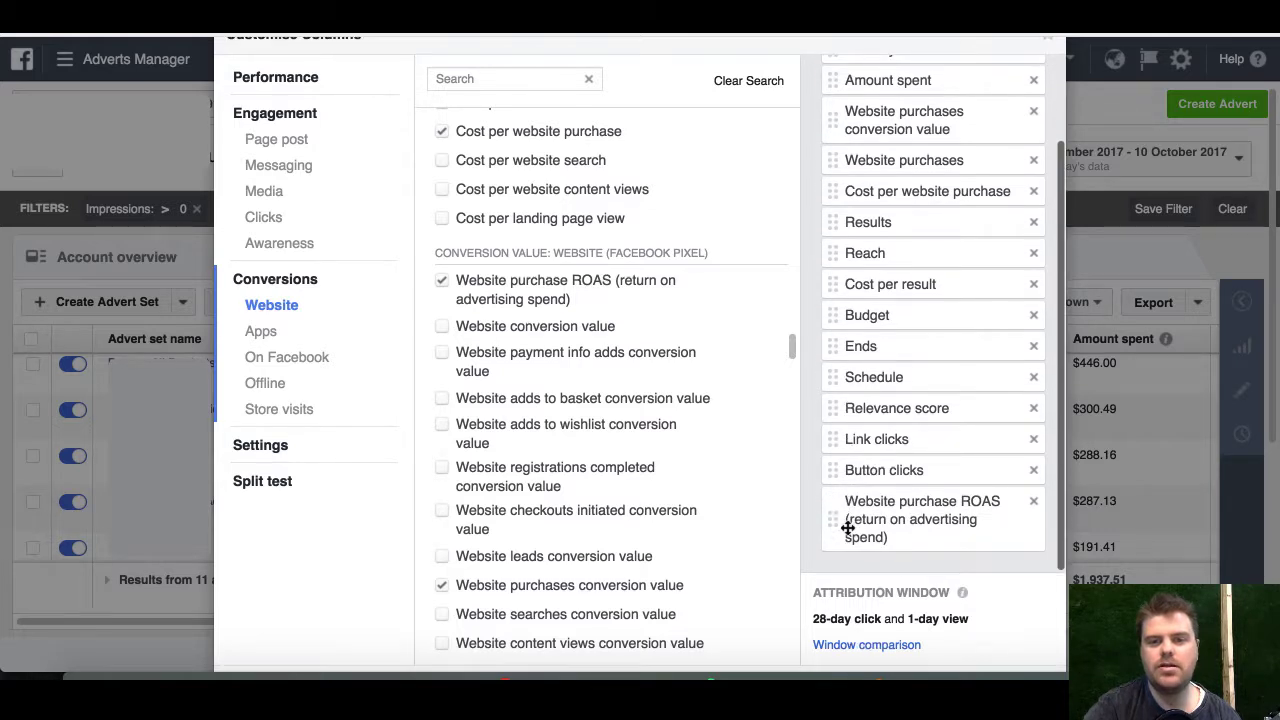
left_click_drag(873, 527, 871, 217)
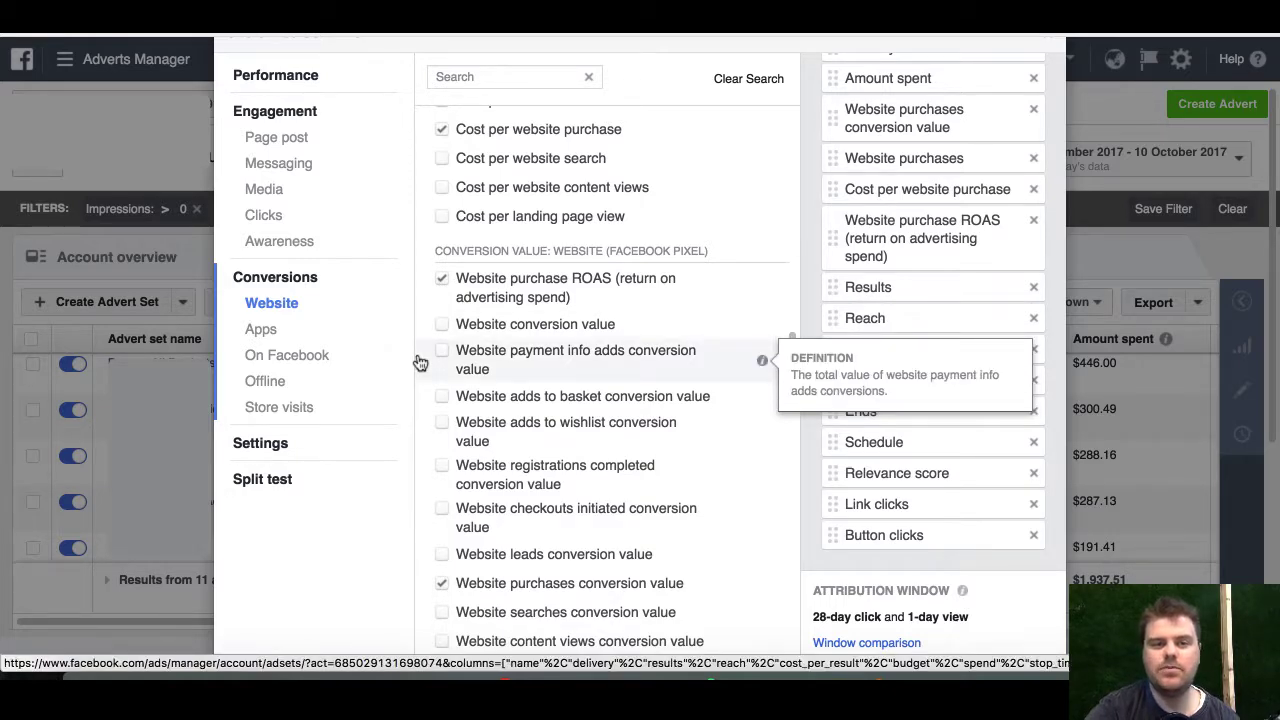
scroll(530, 512, "down", 3)
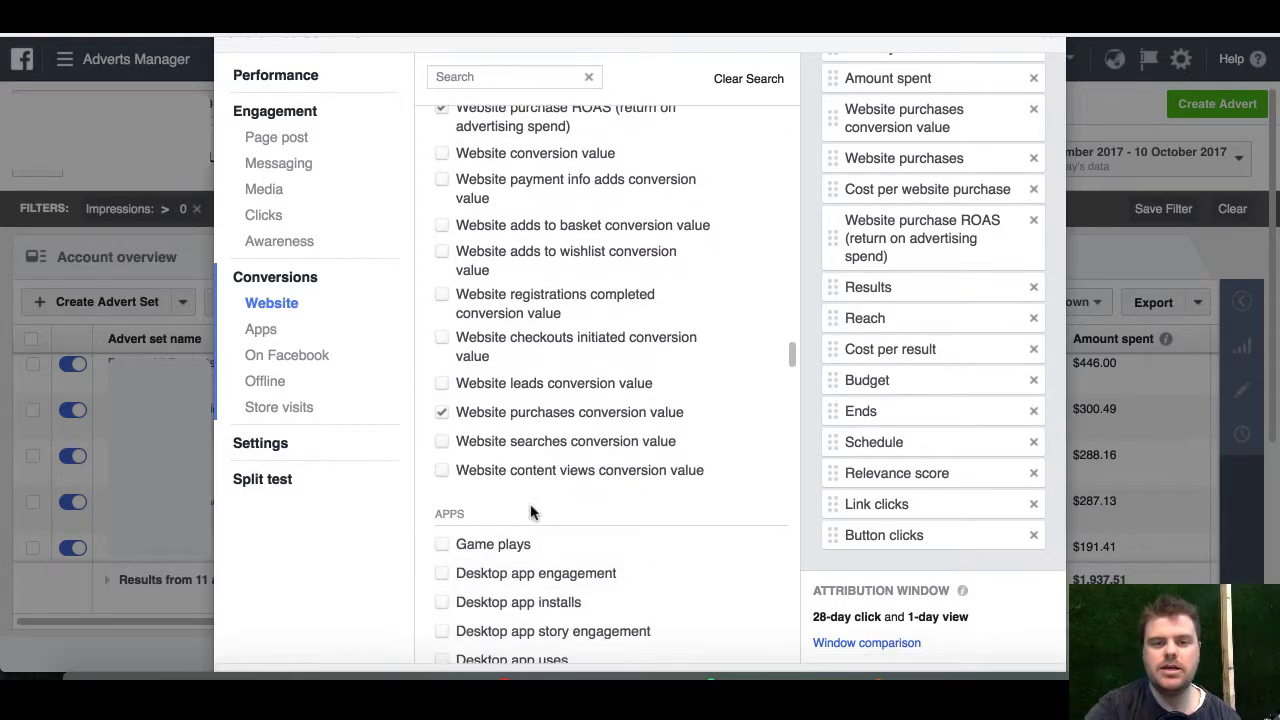
Step: Look through the website and app conversion metrics available for the report, including the website conversion values
scroll(530, 512, "down", 14)
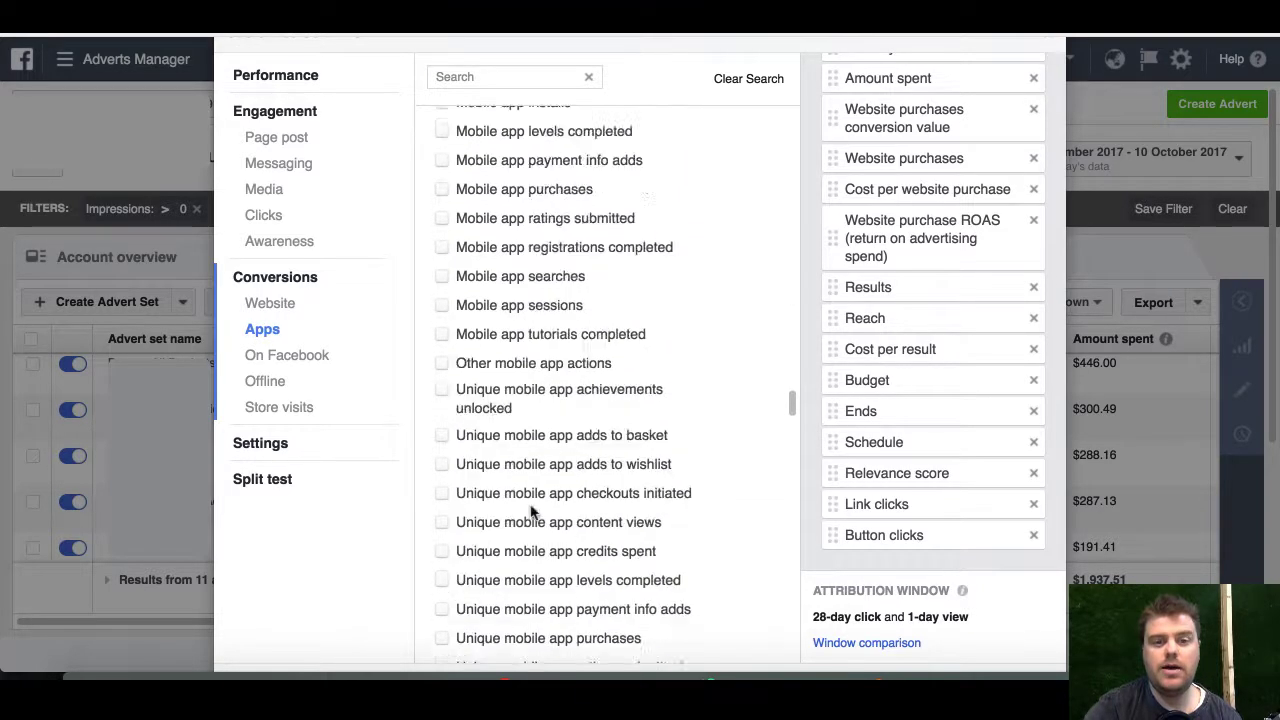
scroll(530, 512, "down", 6)
scroll(530, 512, "up", 4)
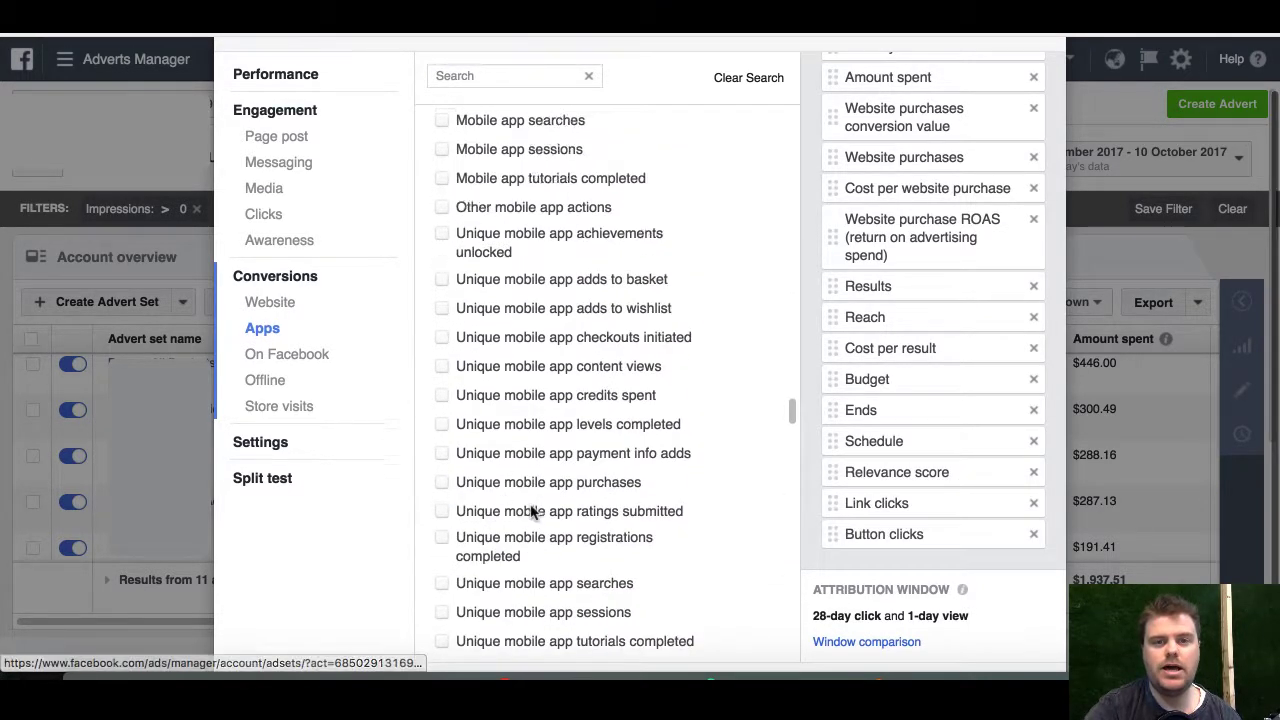
scroll(530, 512, "up", 15)
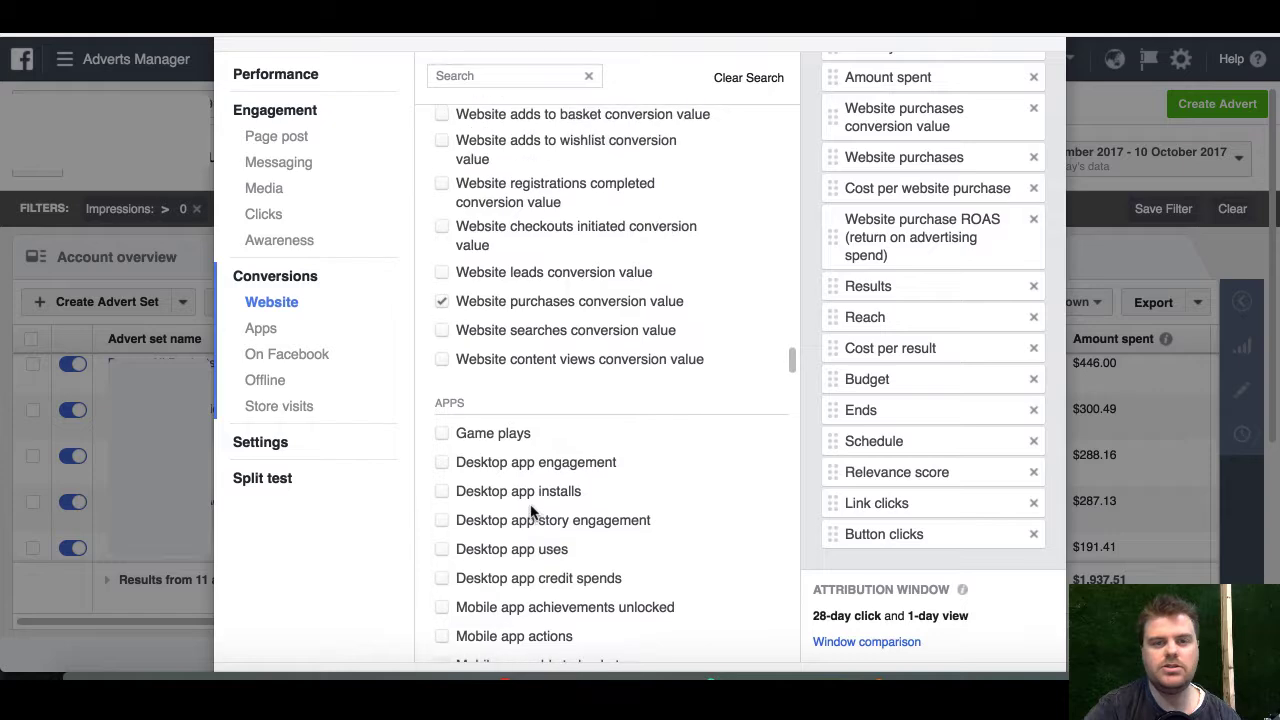
scroll(530, 512, "up", 3)
right_click(530, 512)
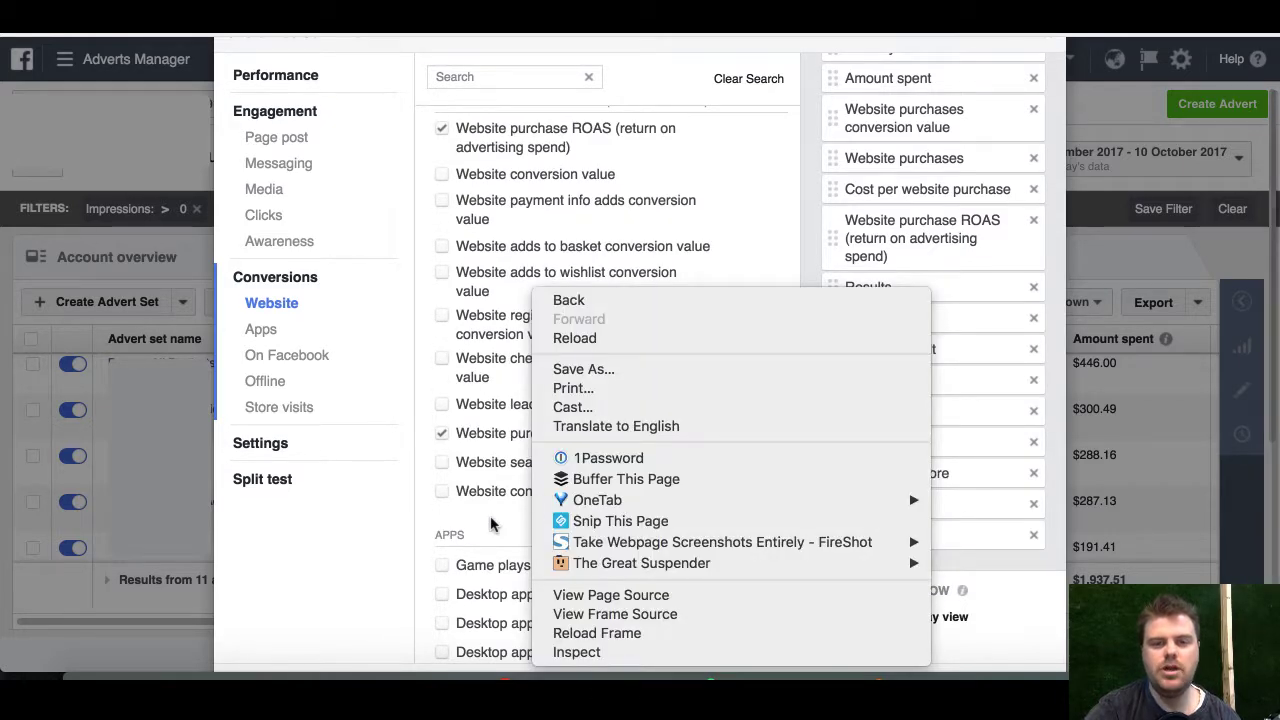
left_click(490, 524)
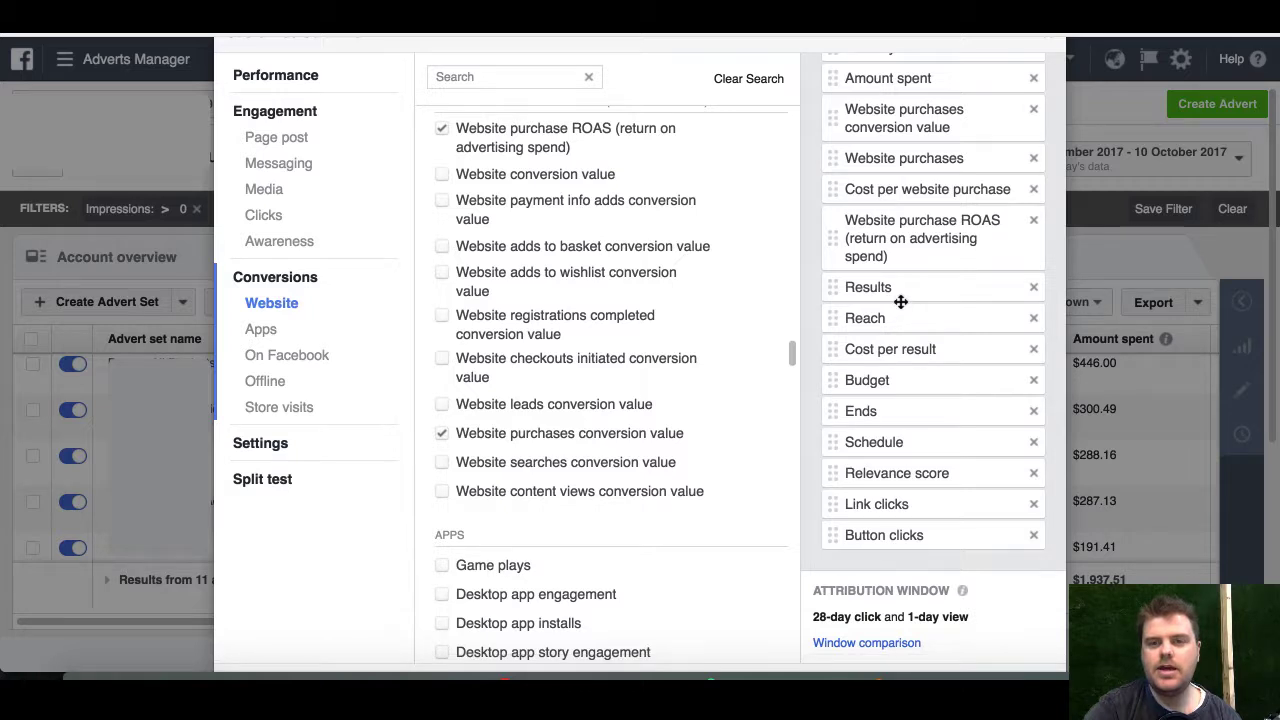
scroll(622, 335, "up", 1)
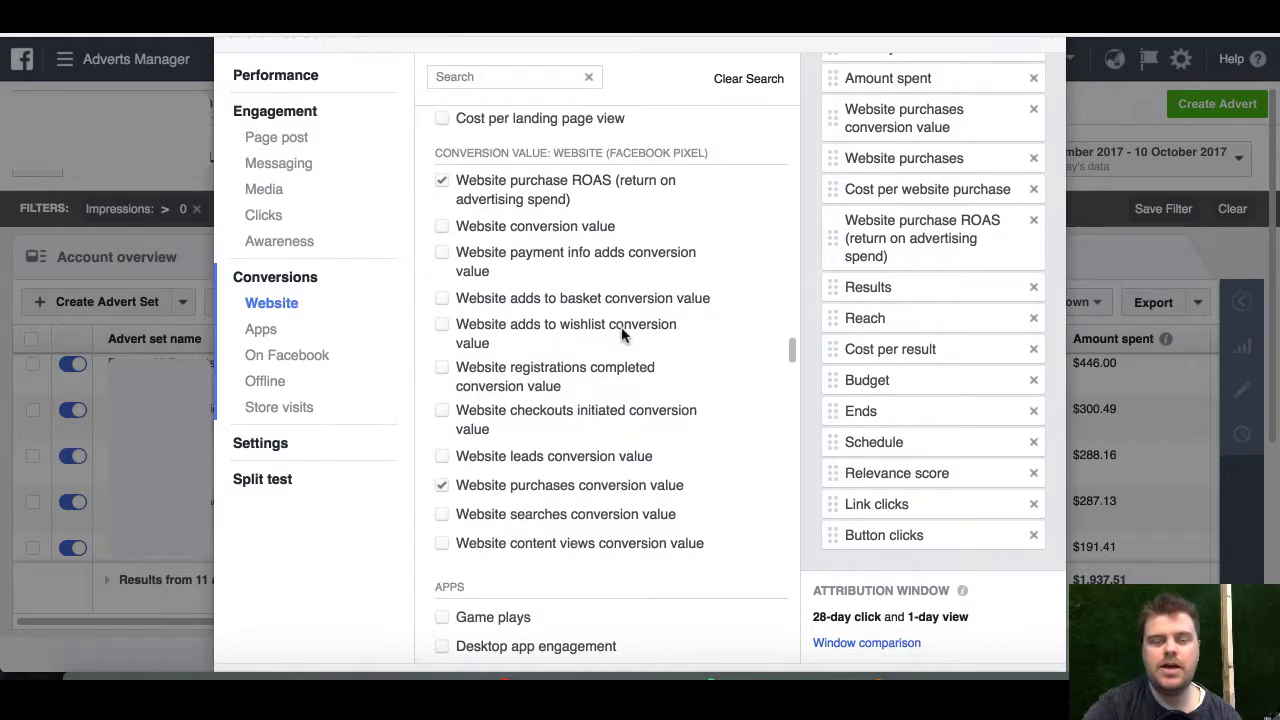
scroll(622, 335, "down", 1)
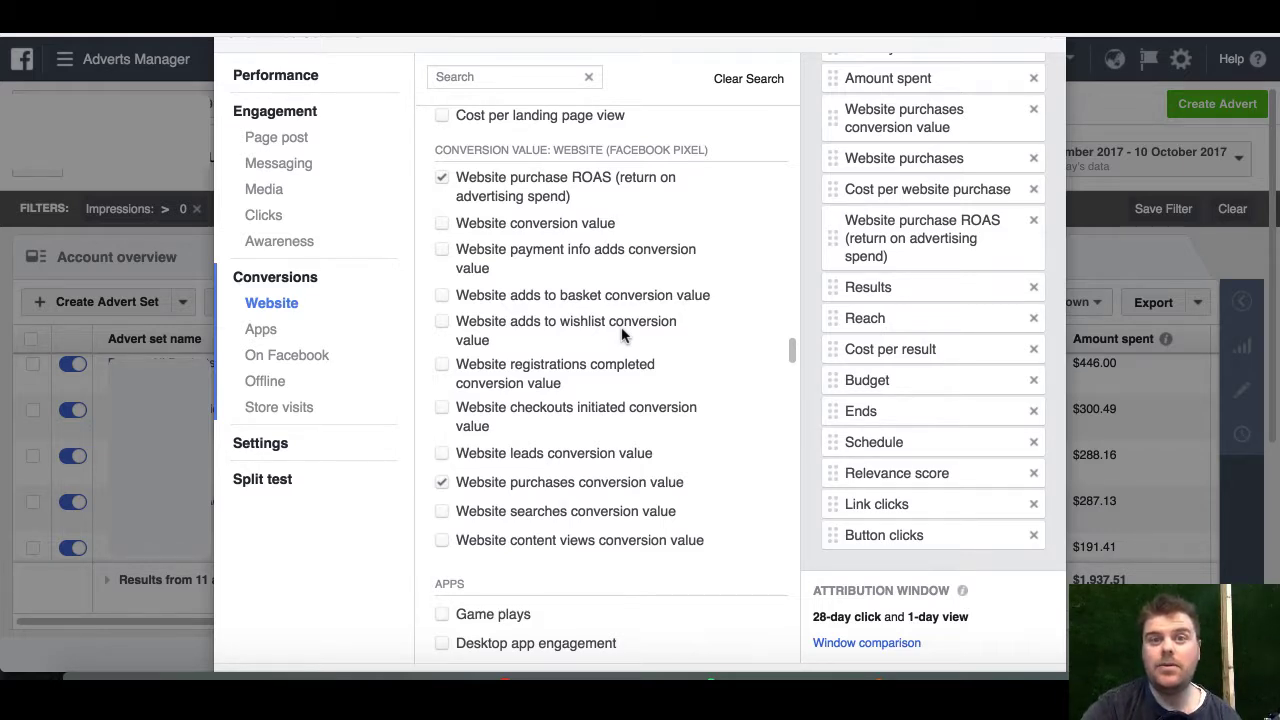
Step: Add the Website adds to basket conversion value and Website content views conversion value columns and place them, in that order, directly after Results
left_click(570, 296)
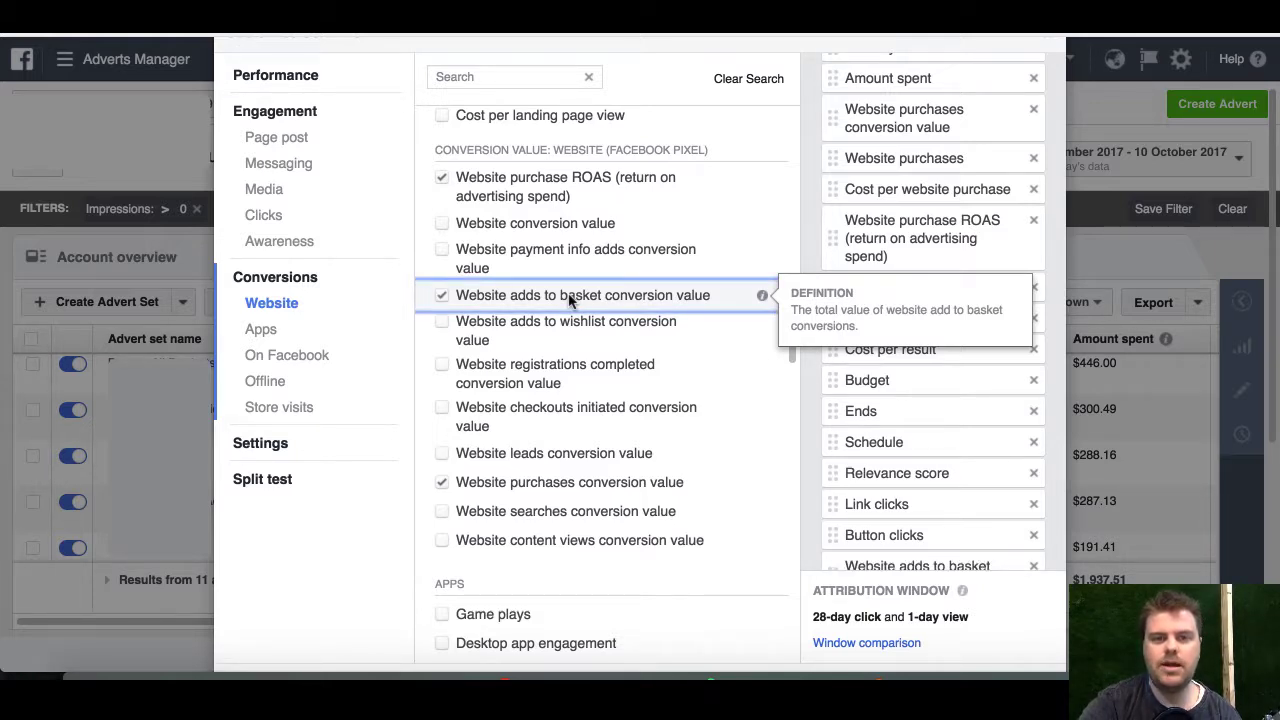
left_click(567, 545)
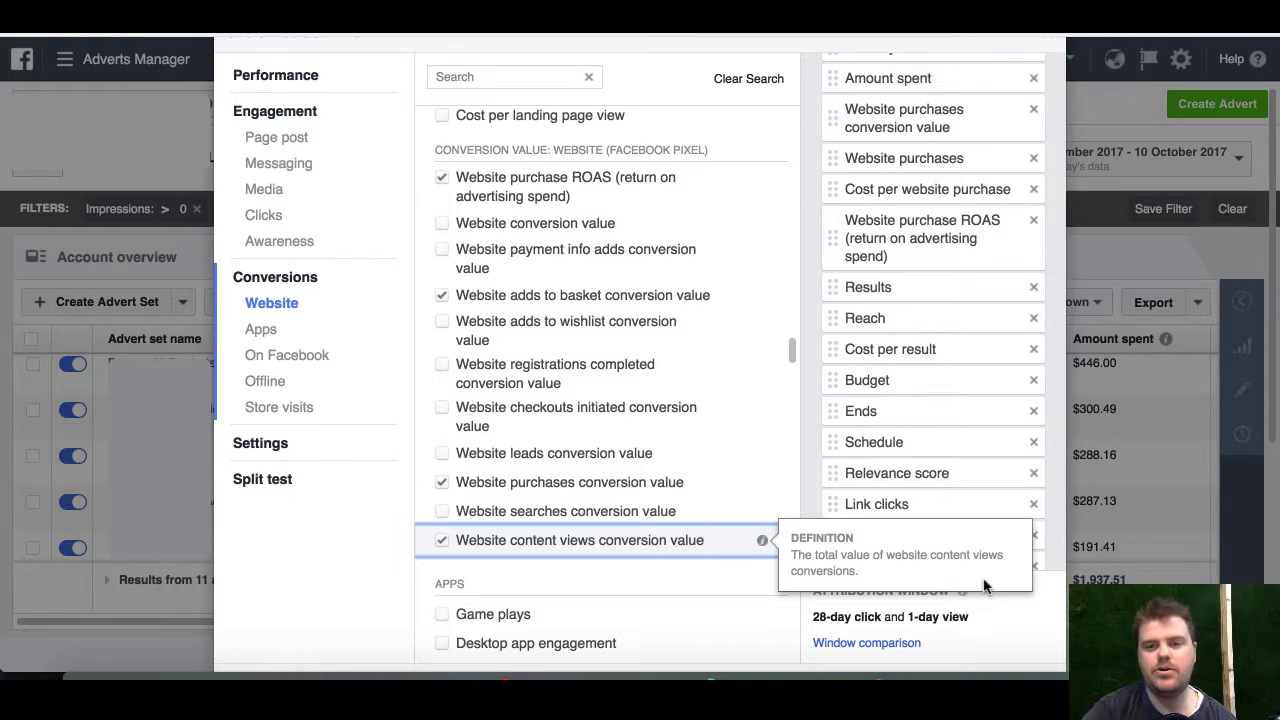
left_click(1050, 523)
scroll(965, 537, "down", 1)
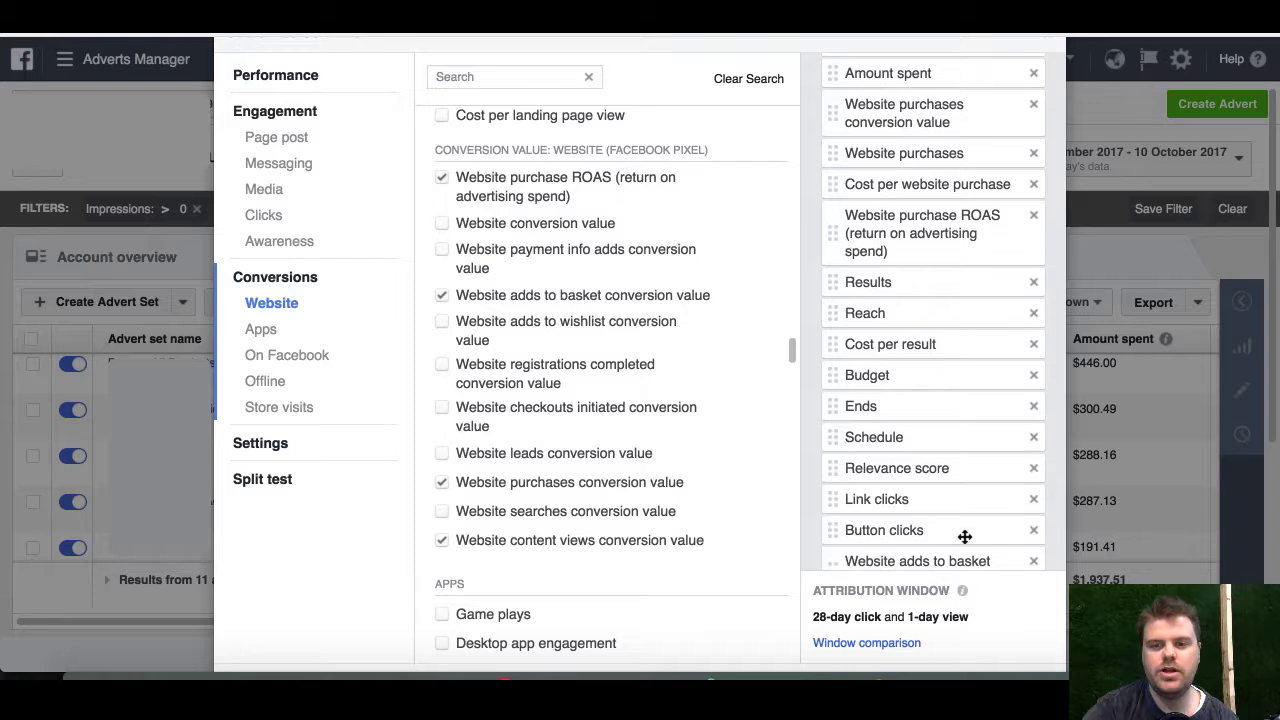
scroll(965, 537, "down", 1)
left_click_drag(964, 537, 960, 228)
left_click_drag(920, 541, 916, 284)
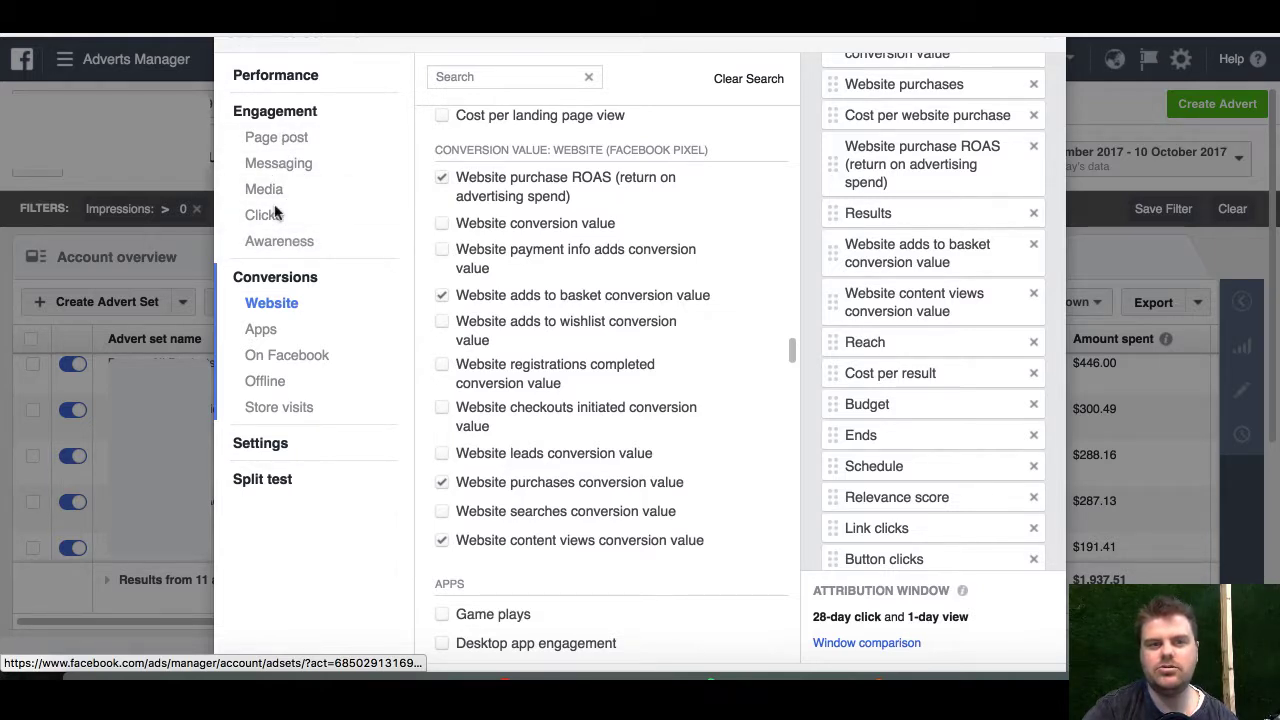
Step: Review the order of the selected columns and apply the customised column set to the advert sets table
scroll(888, 452, "down", 3)
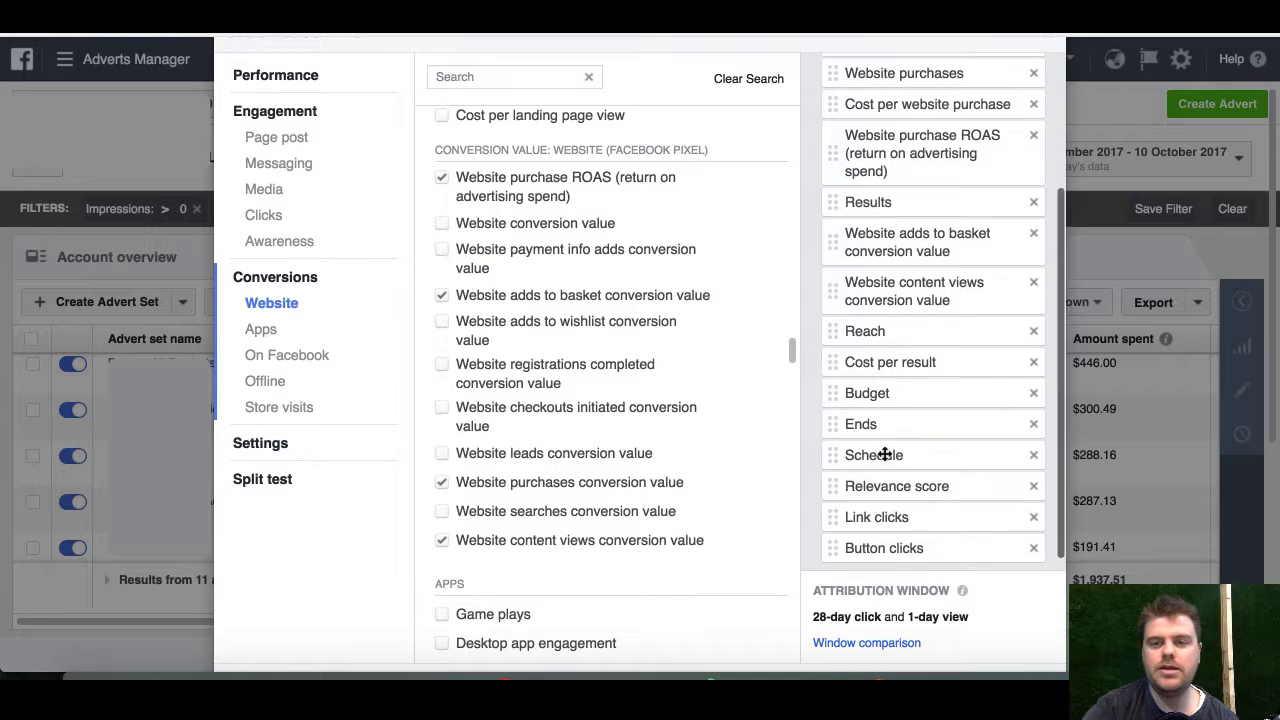
scroll(885, 454, "up", 5)
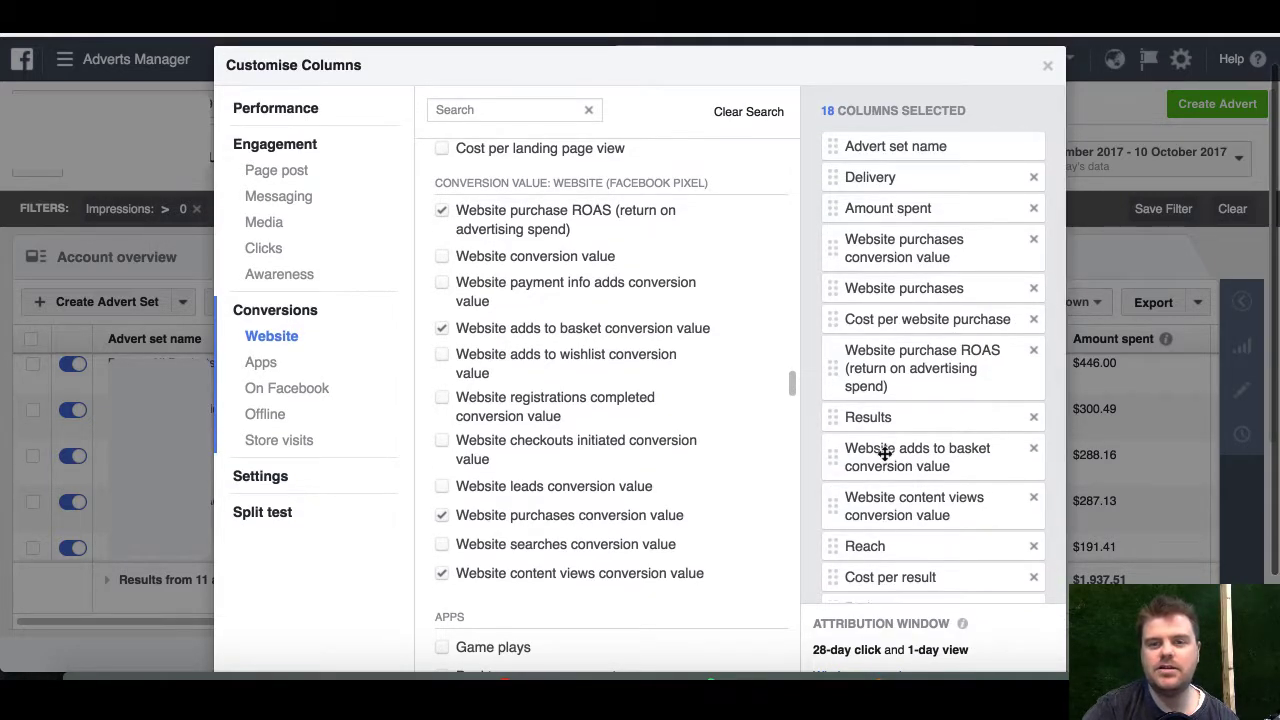
scroll(885, 454, "down", 2)
scroll(885, 454, "down", 3)
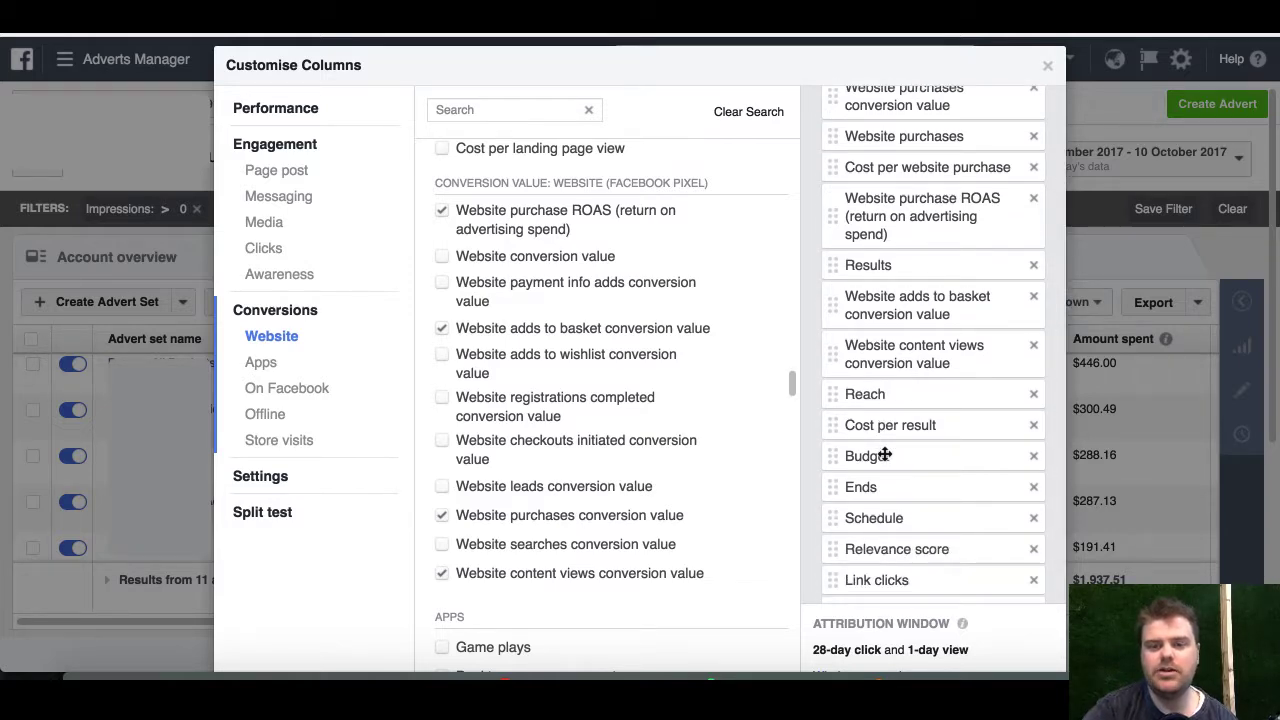
scroll(885, 454, "down", 4)
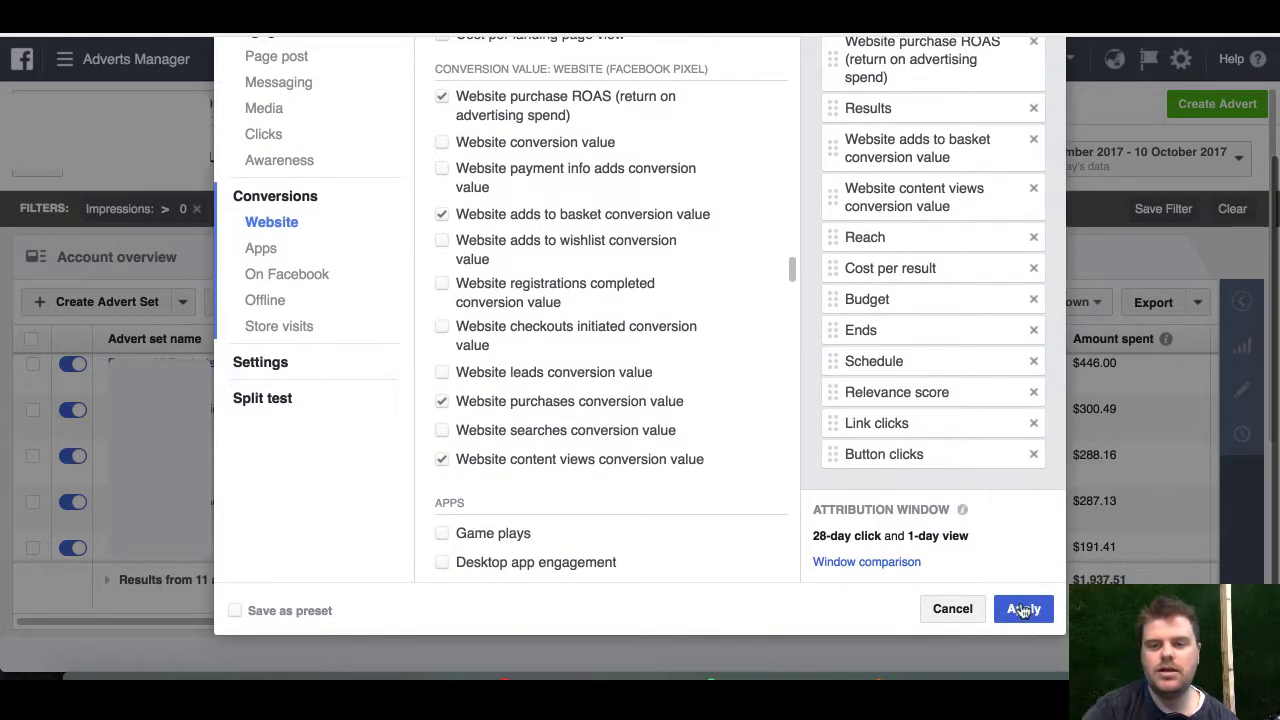
left_click(1023, 610)
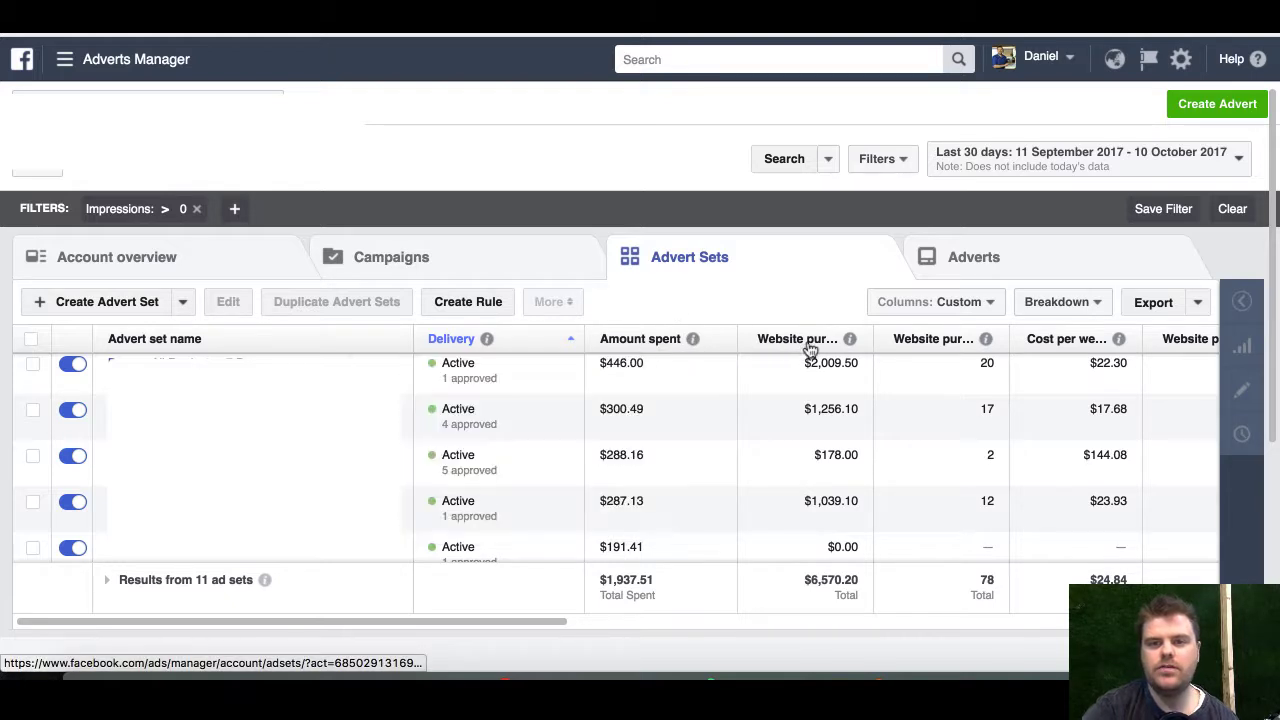
Step: Examine the purchase values, cost per purchase, ROAS, adds to basket and content views values across the advert sets table
mouse_move(847, 343)
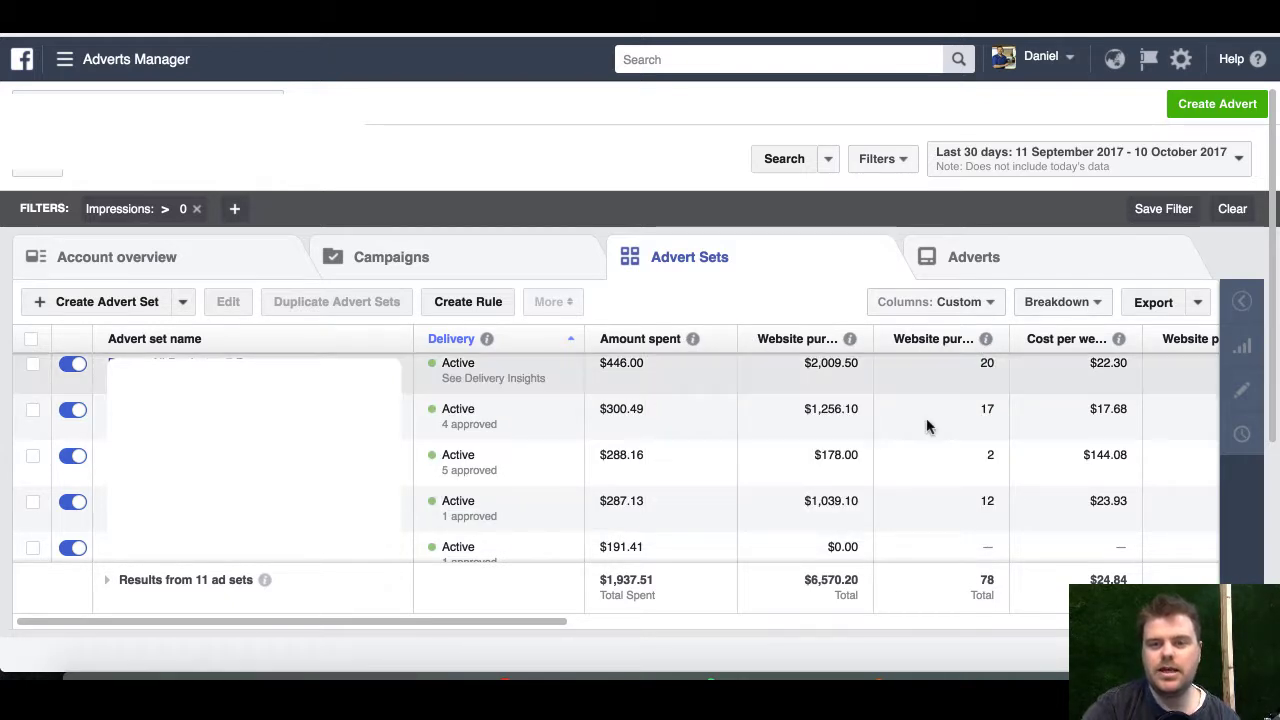
scroll(925, 419, "right", 3)
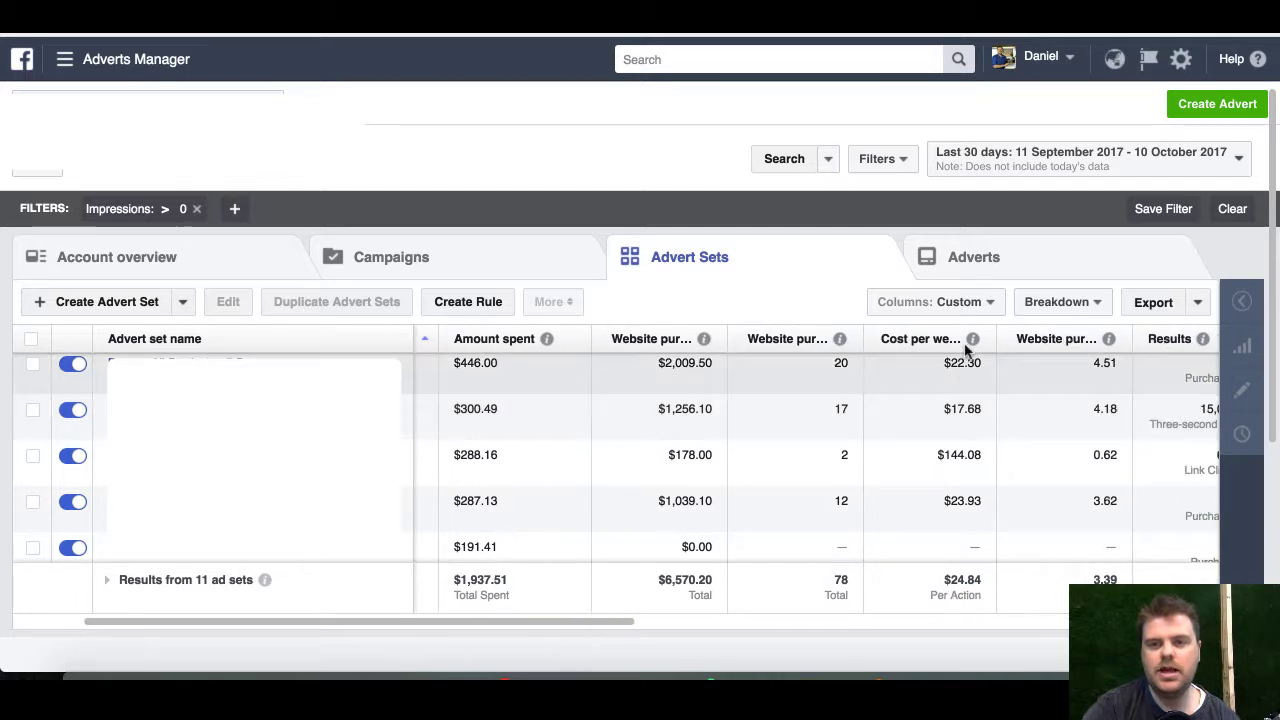
scroll(1023, 459, "right", 1)
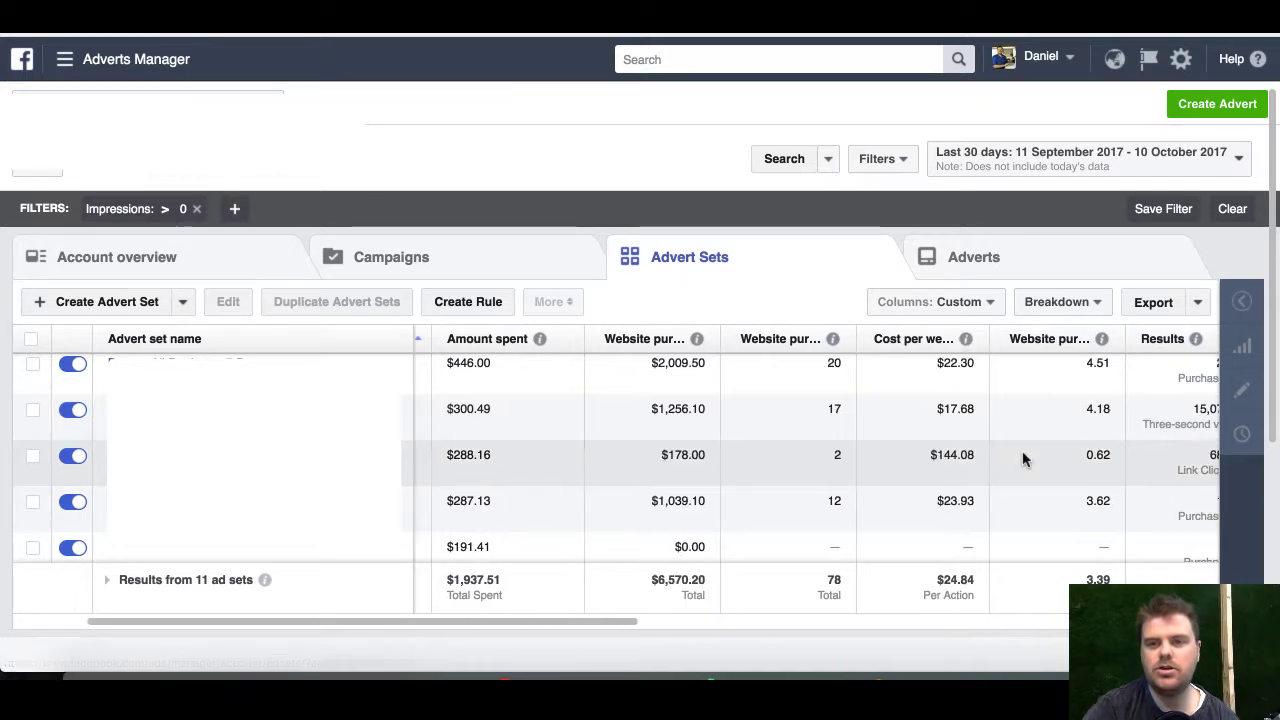
scroll(1023, 459, "right", 2)
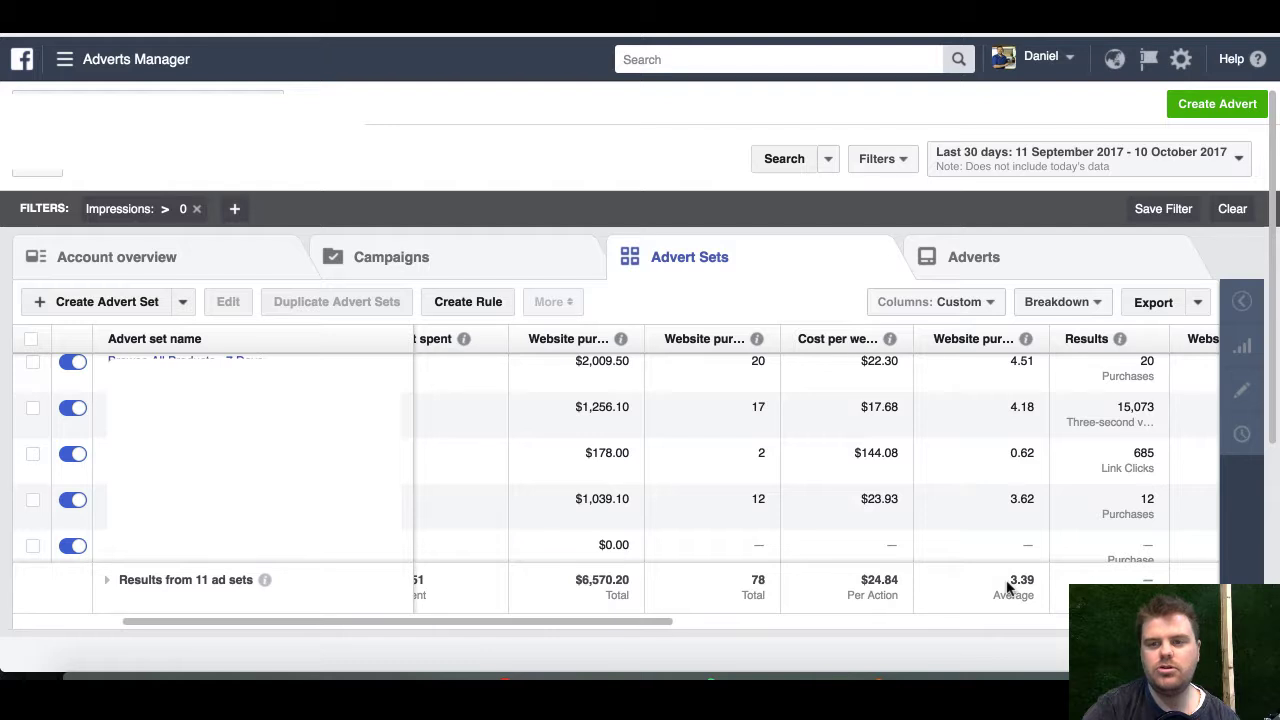
scroll(1078, 495, "right", 1)
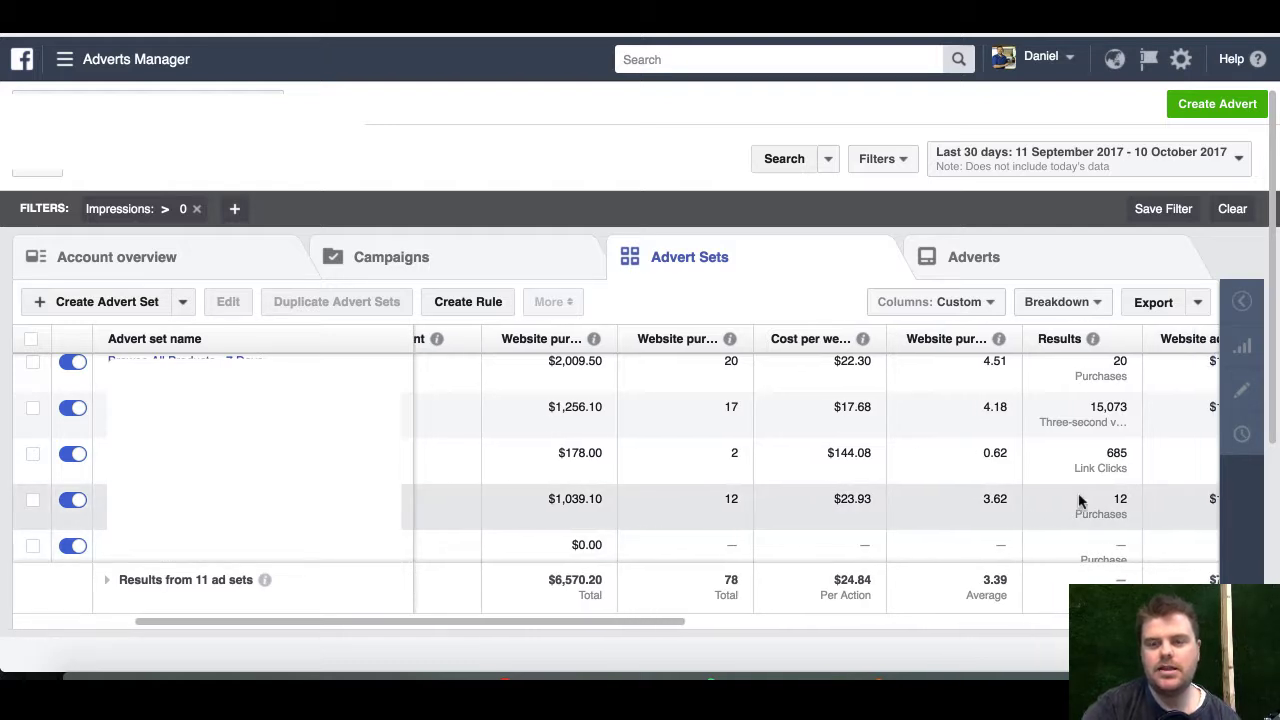
scroll(1078, 495, "right", 1)
scroll(1036, 492, "right", 3)
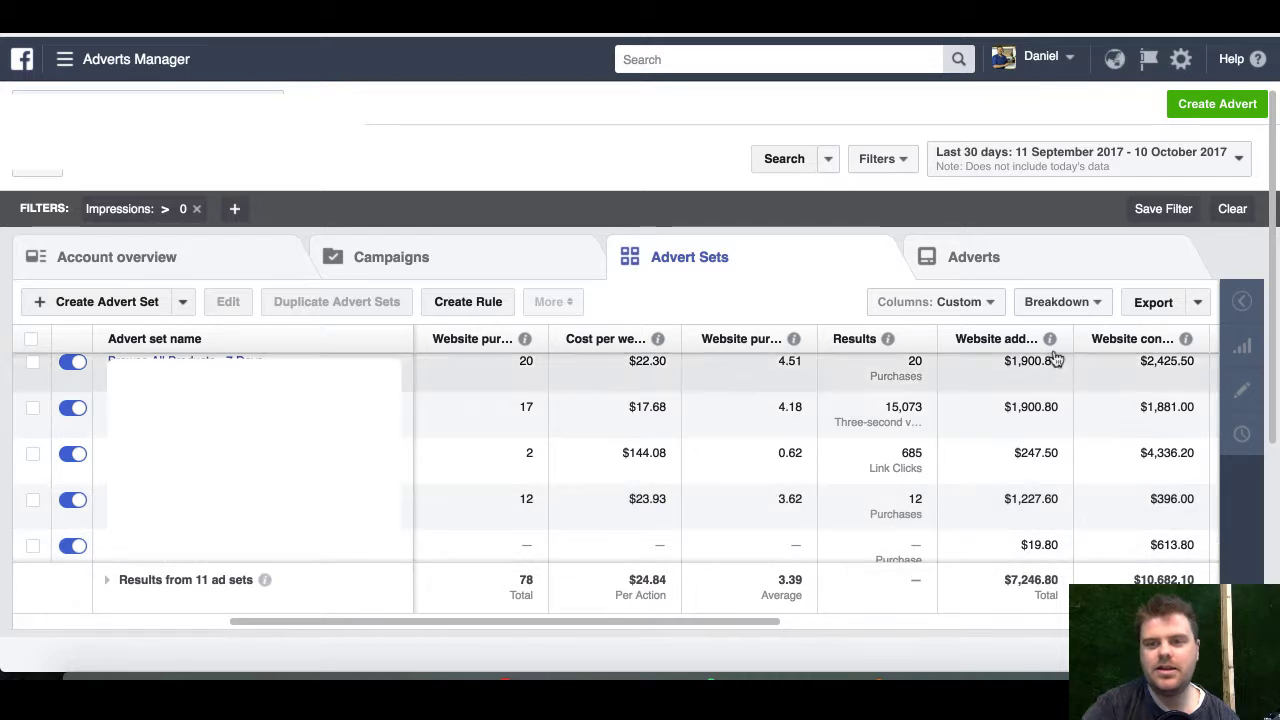
mouse_move(1052, 341)
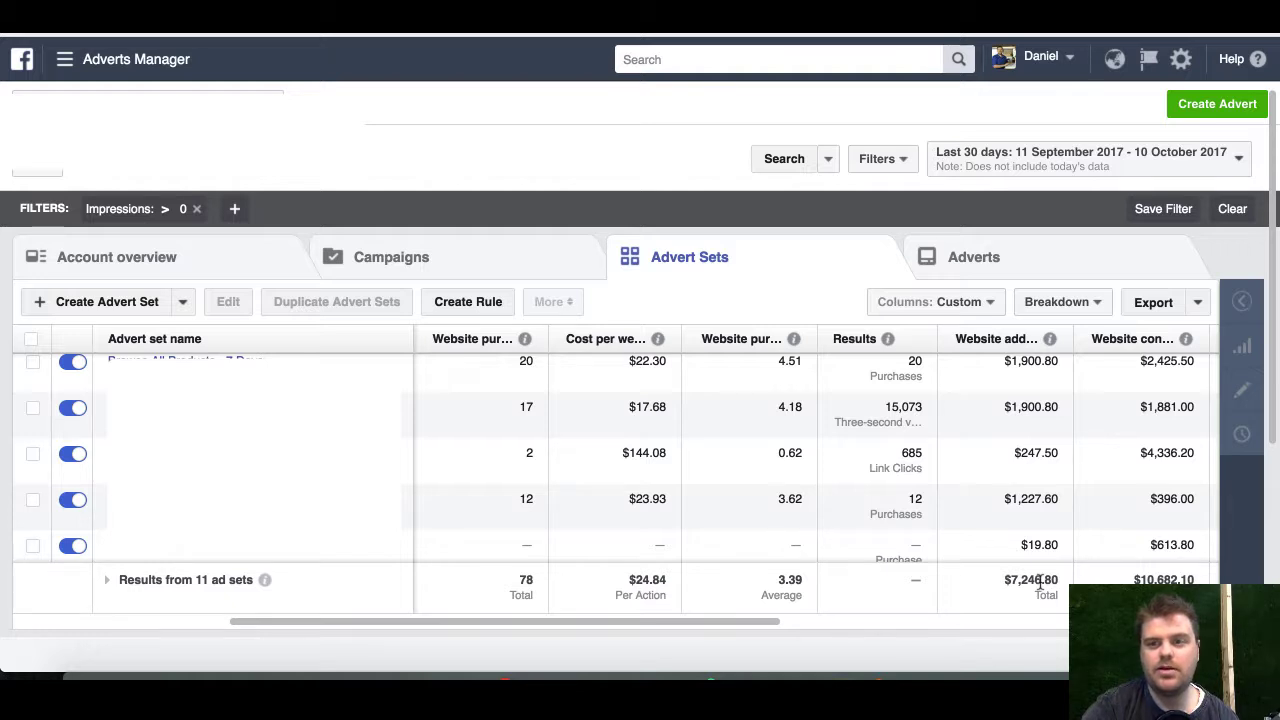
mouse_move(1188, 343)
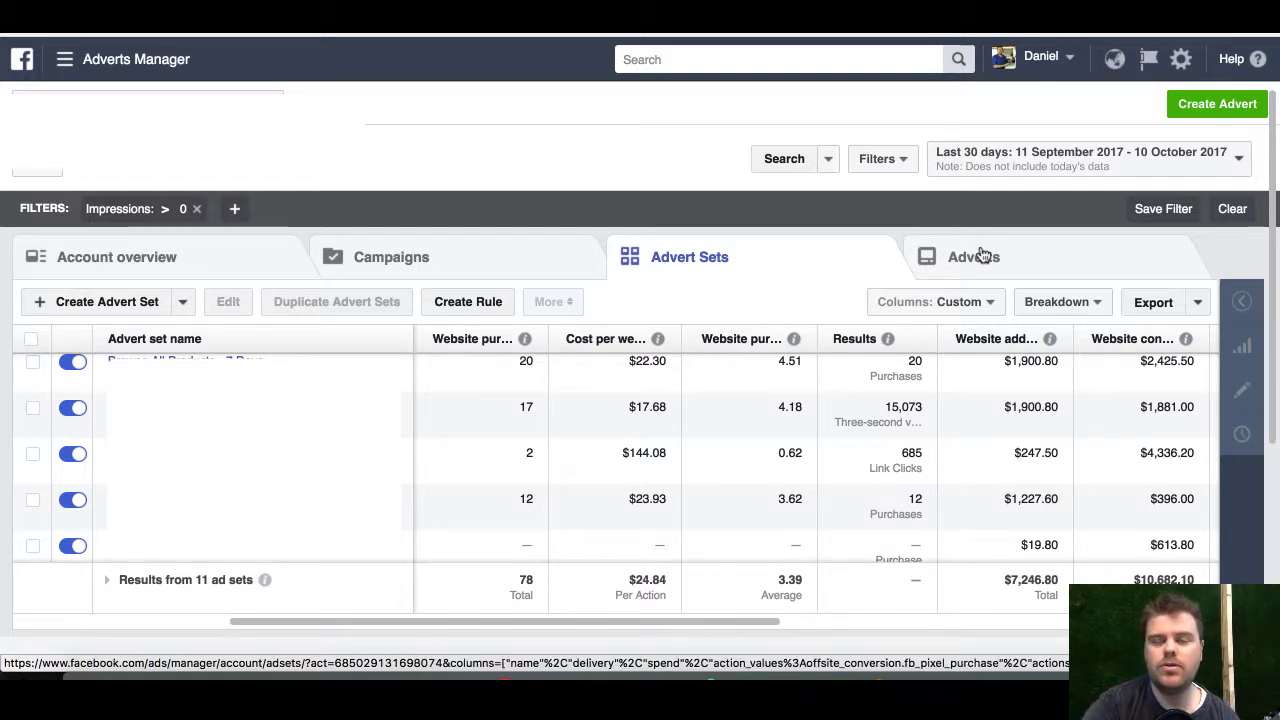
Step: Examine the options for saving the custom columns as a preset and setting them as default, without saving anything
left_click(983, 315)
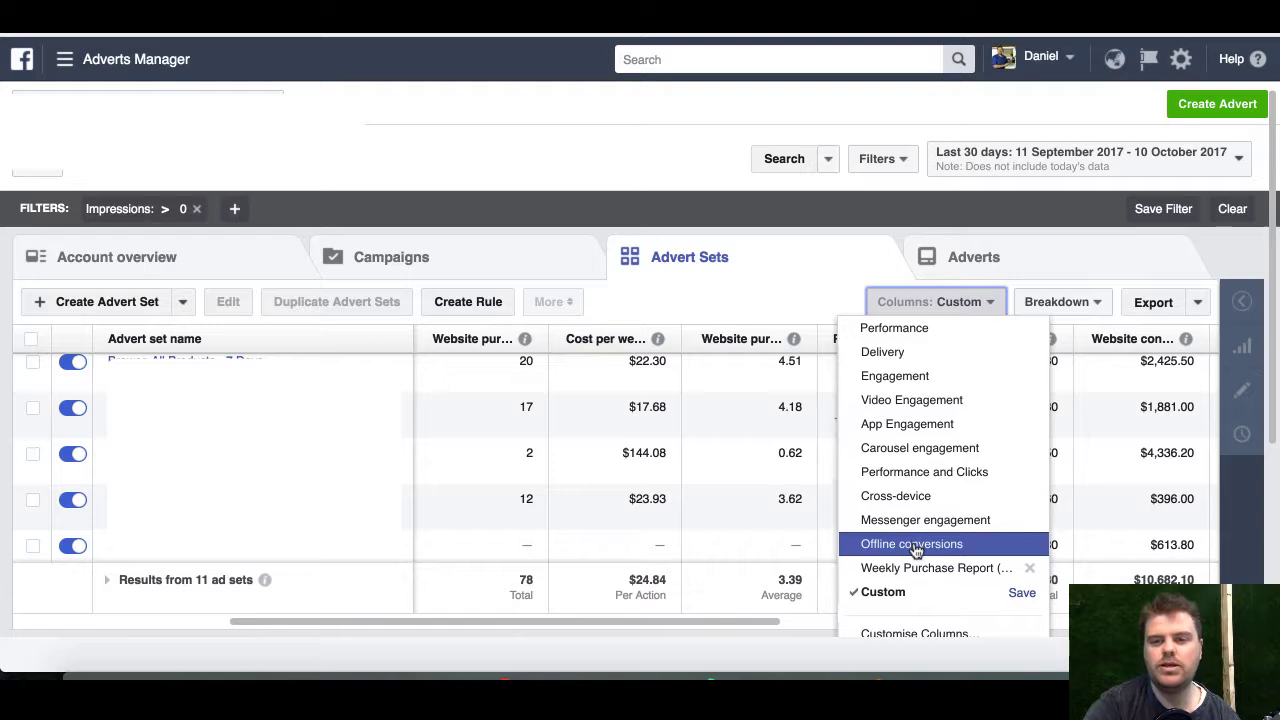
left_click(1022, 595)
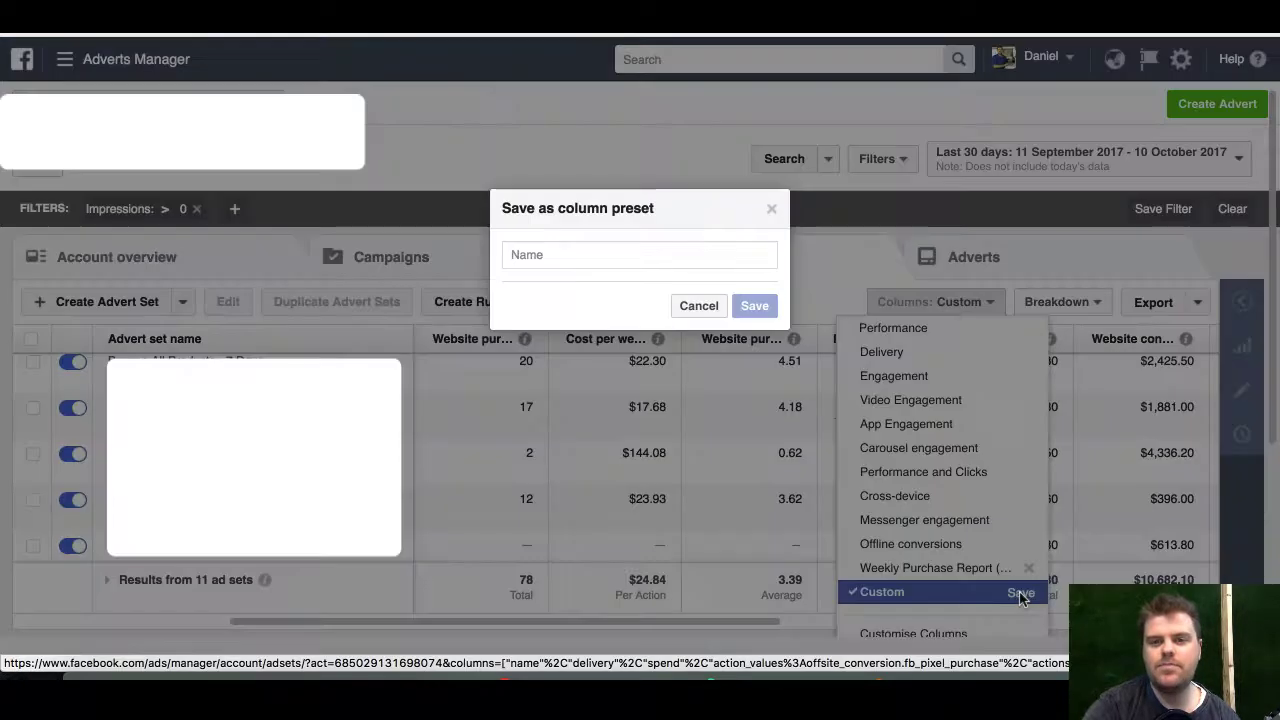
left_click(696, 306)
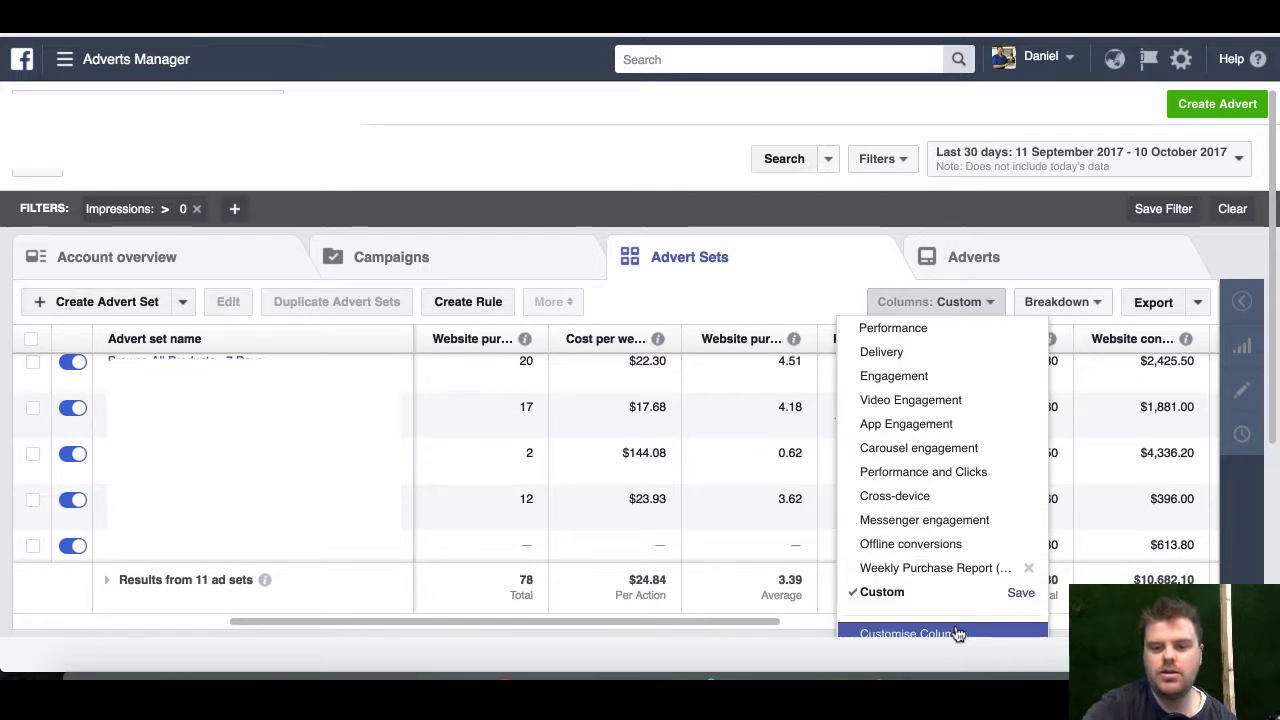
key("ctrl+minus")
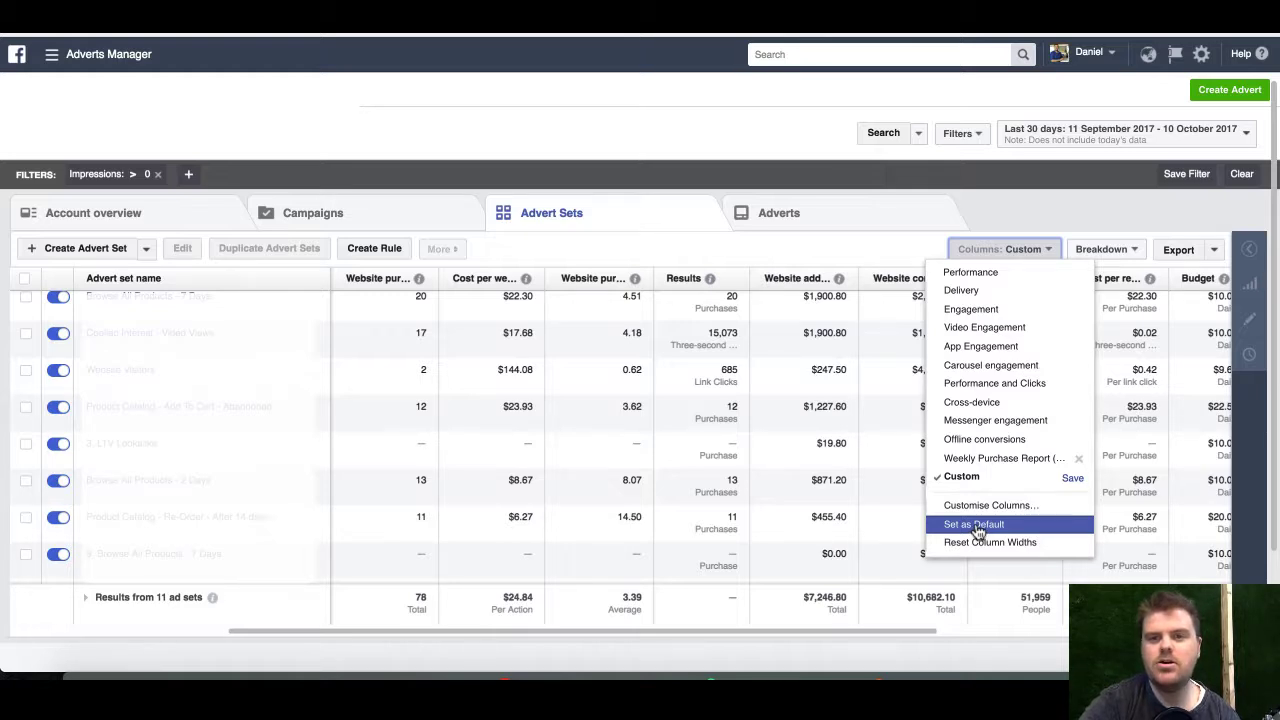
left_click(873, 250)
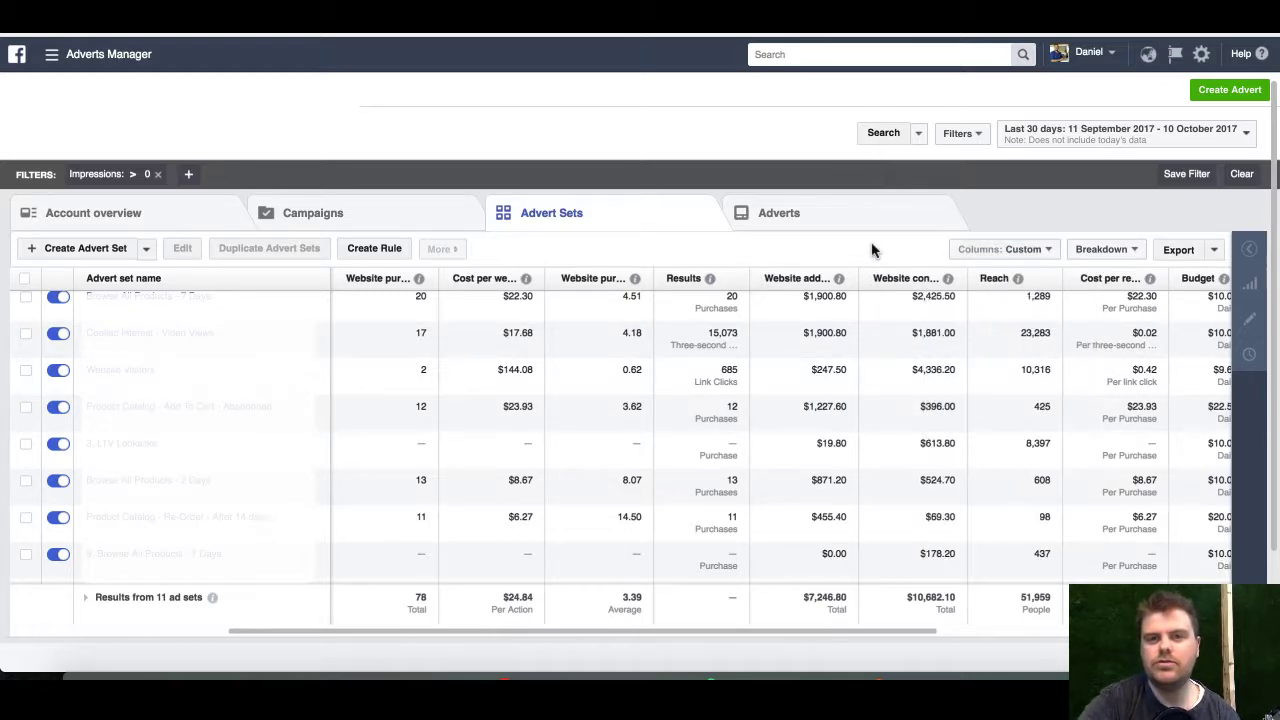